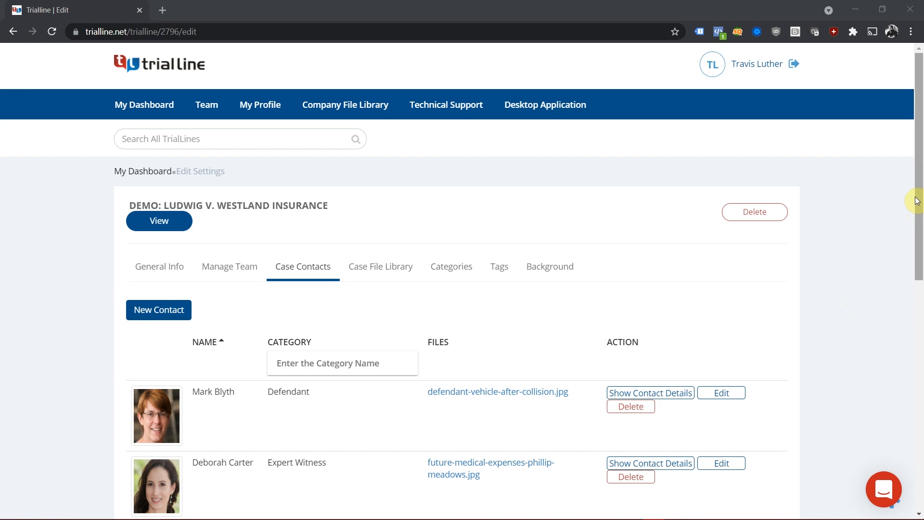
# View the contact details of the Medical Provider with the MD title in the case contacts, and close them.
pyautogui.moveTo(917, 199); pyautogui.dragTo(921, 349)
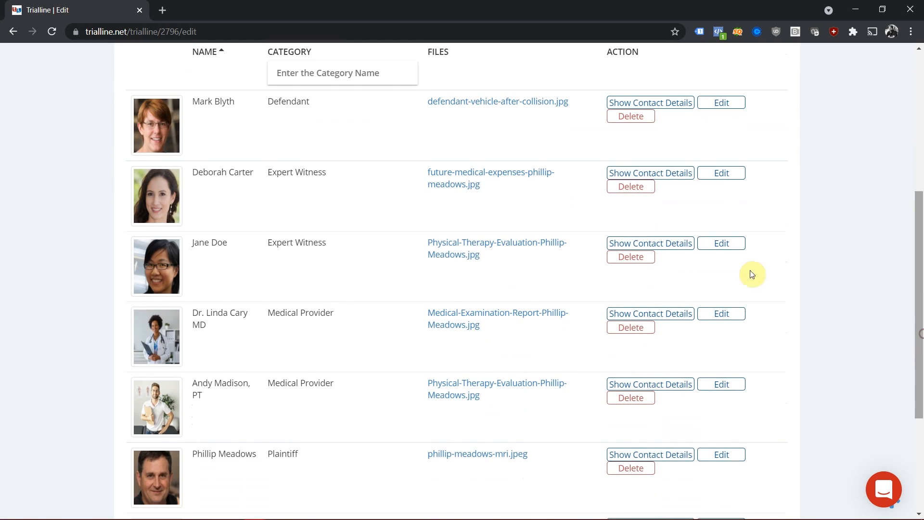
pyautogui.click(669, 316)
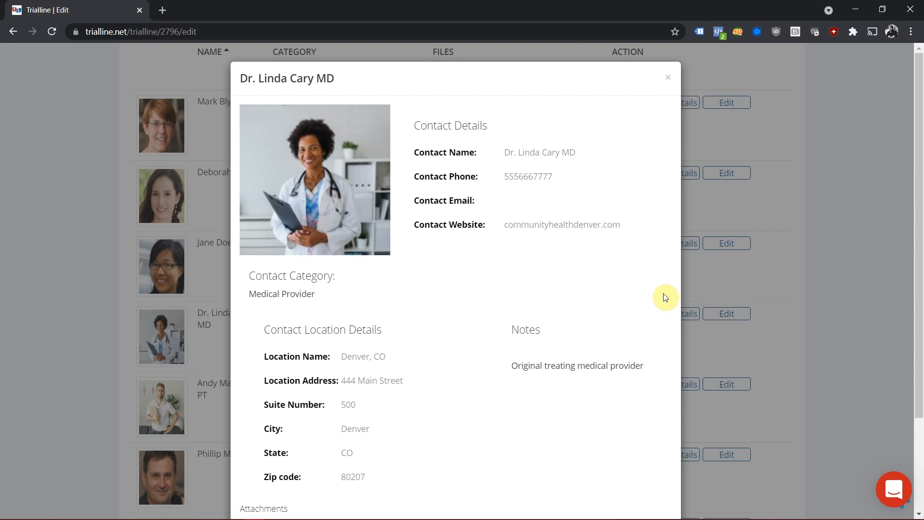
pyautogui.moveTo(918, 97); pyautogui.dragTo(916, 77)
pyautogui.click(670, 80)
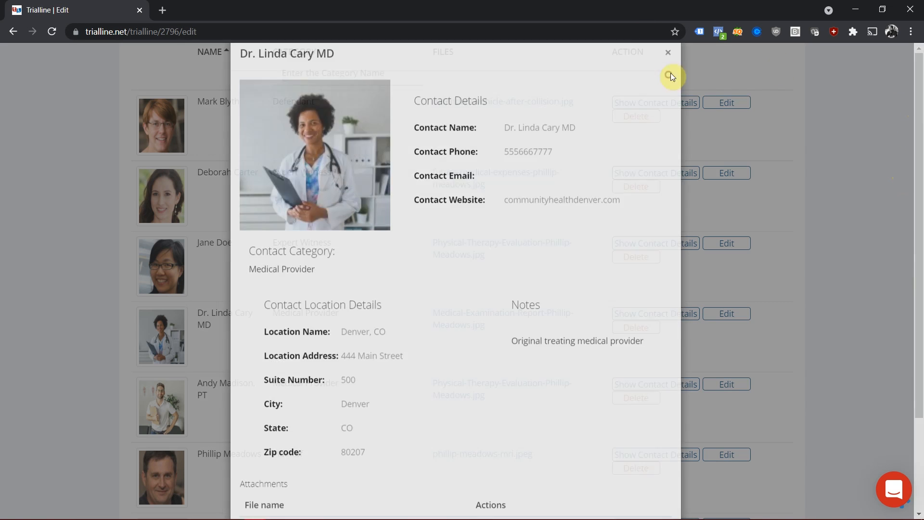
pyautogui.scroll(3, 392, 248)
pyautogui.click(392, 248)
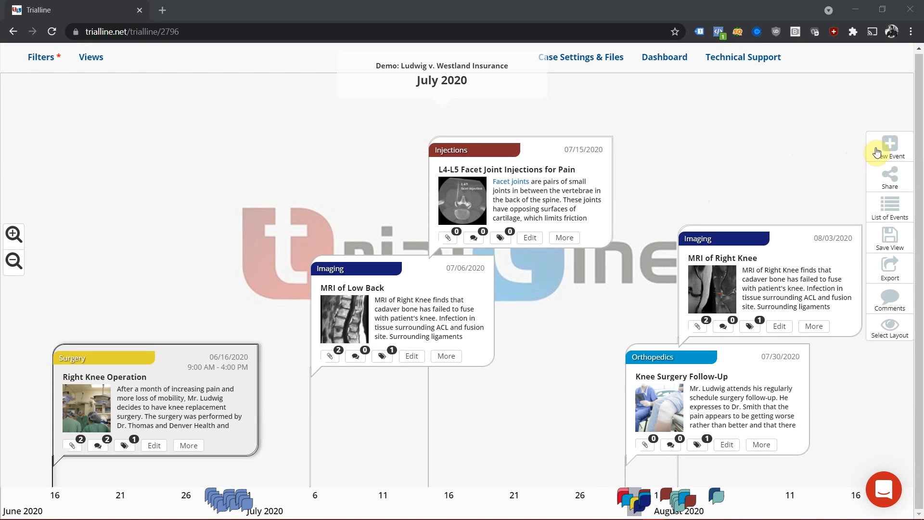
# Start a new event on the case timeline and open its contact section.
pyautogui.click(876, 152)
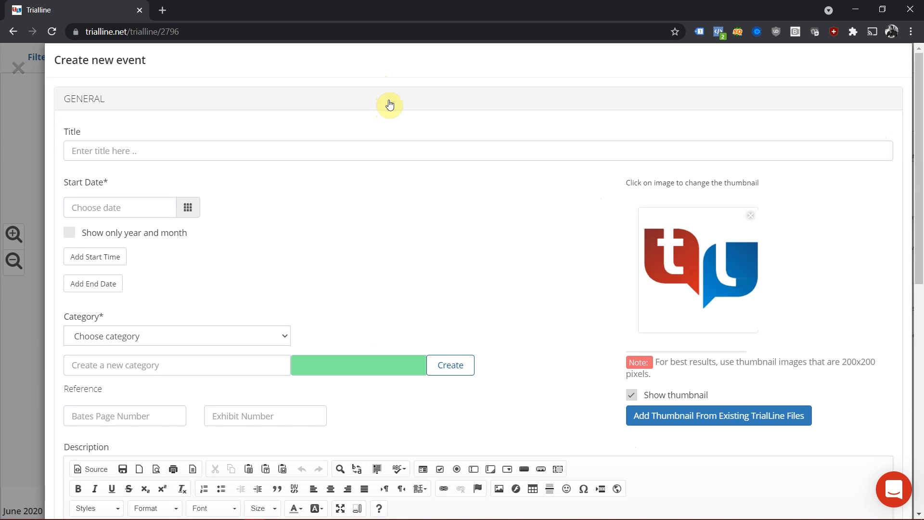
pyautogui.scroll(-3, 471, 243)
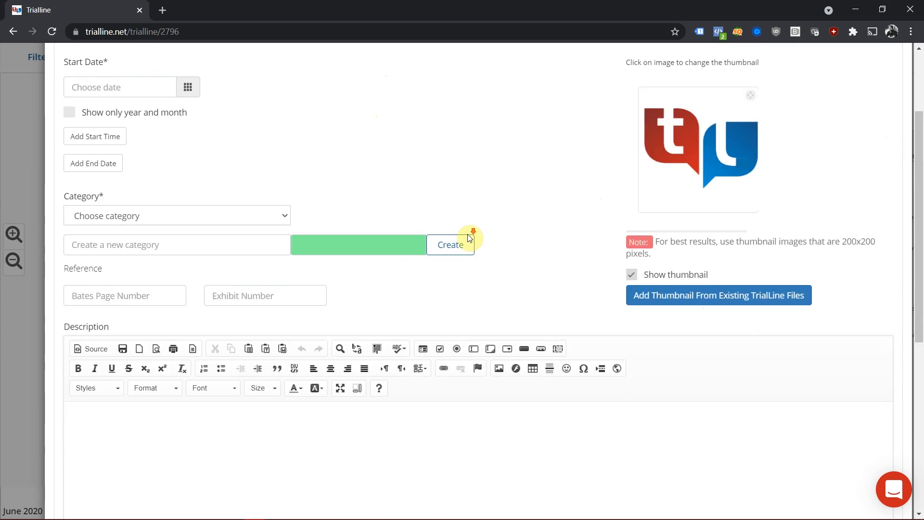
pyautogui.scroll(-6, 470, 237)
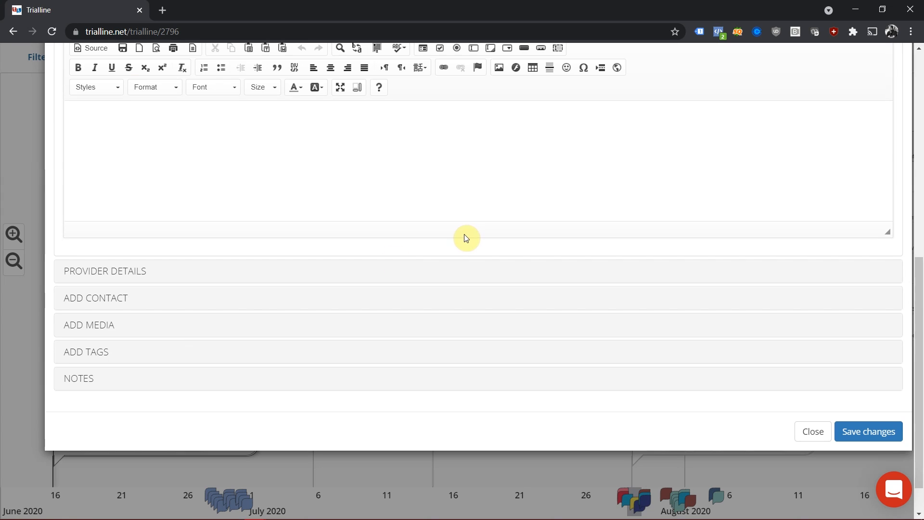
pyautogui.click(203, 297)
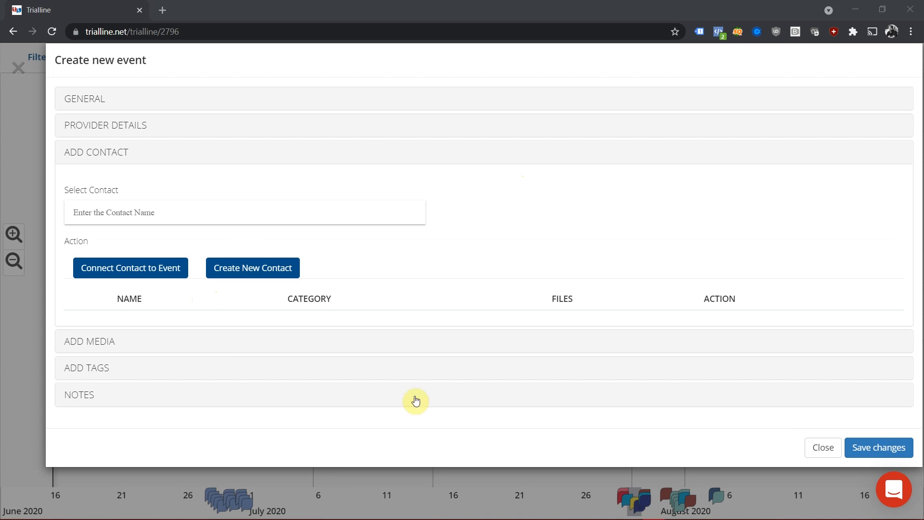
# Try to connect the existing contact with the MD title to the new event.
pyautogui.click(291, 213)
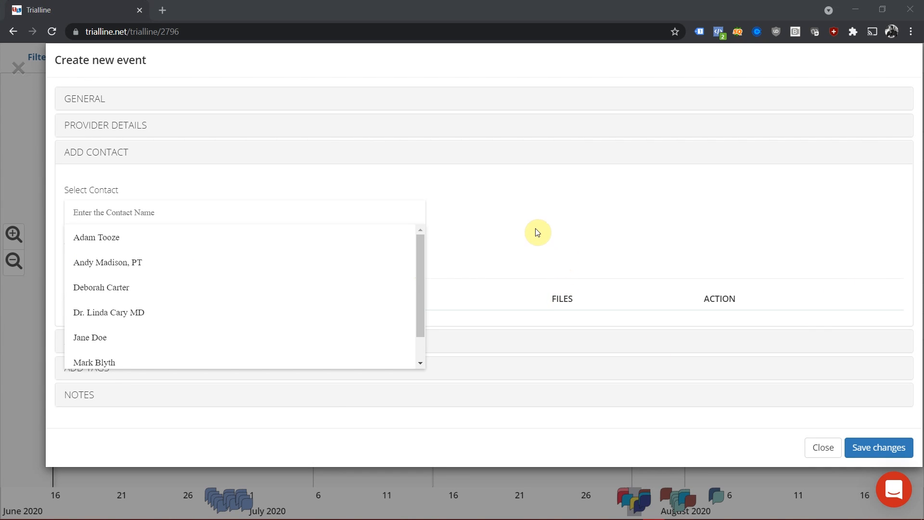
pyautogui.click(127, 313)
pyautogui.click(152, 273)
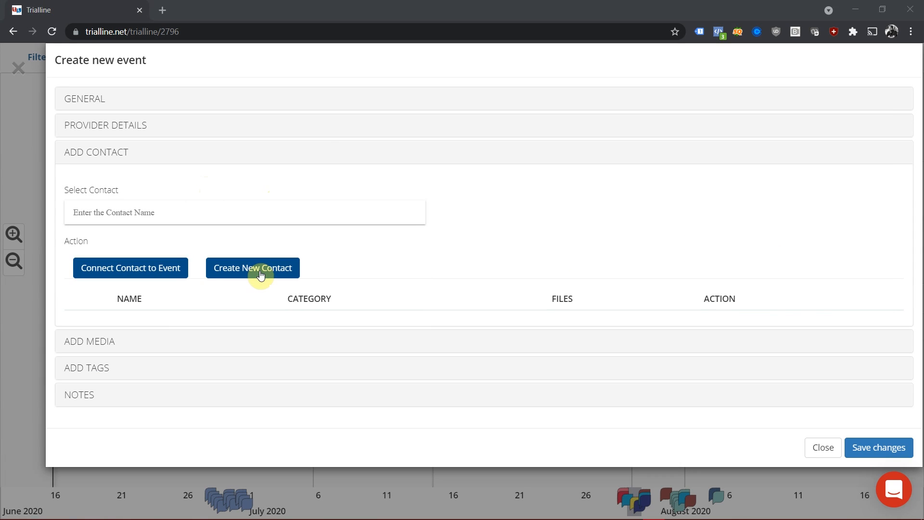
# Start a new contact from the event and check the available contact categories without choosing one.
pyautogui.click(260, 274)
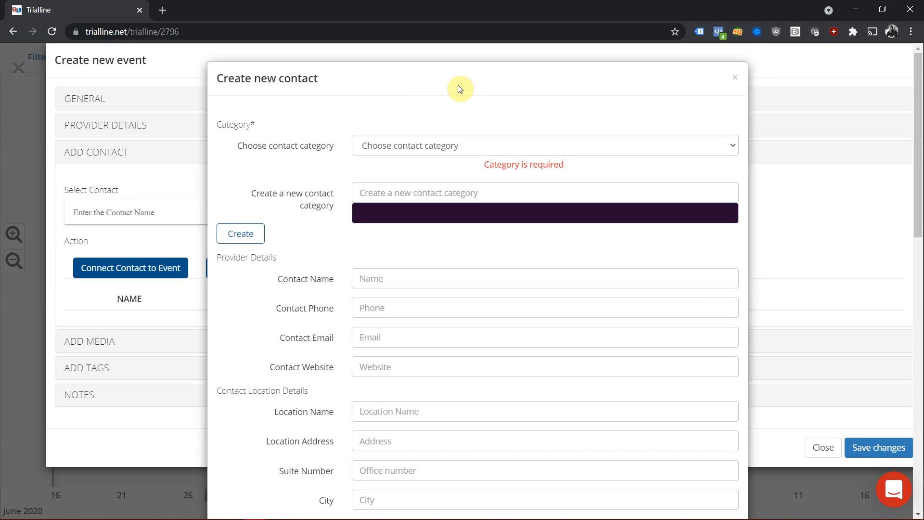
pyautogui.click(717, 148)
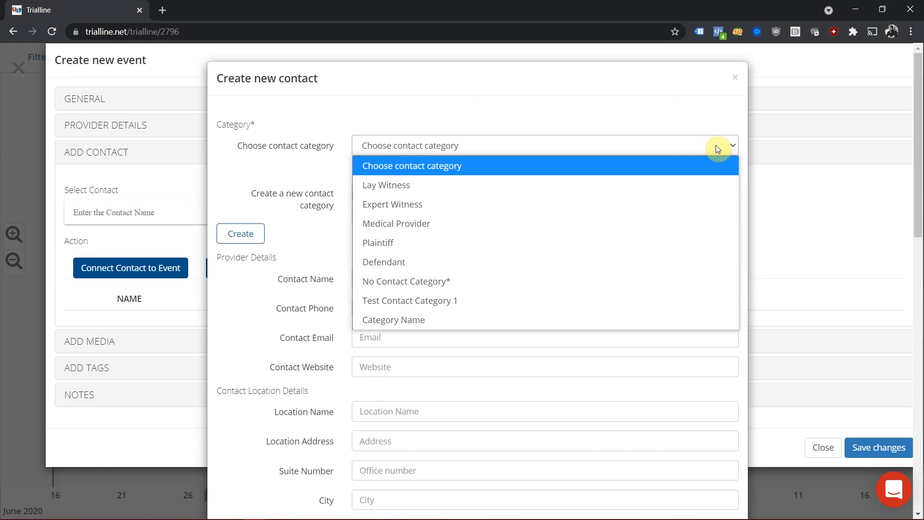
pyautogui.click(703, 113)
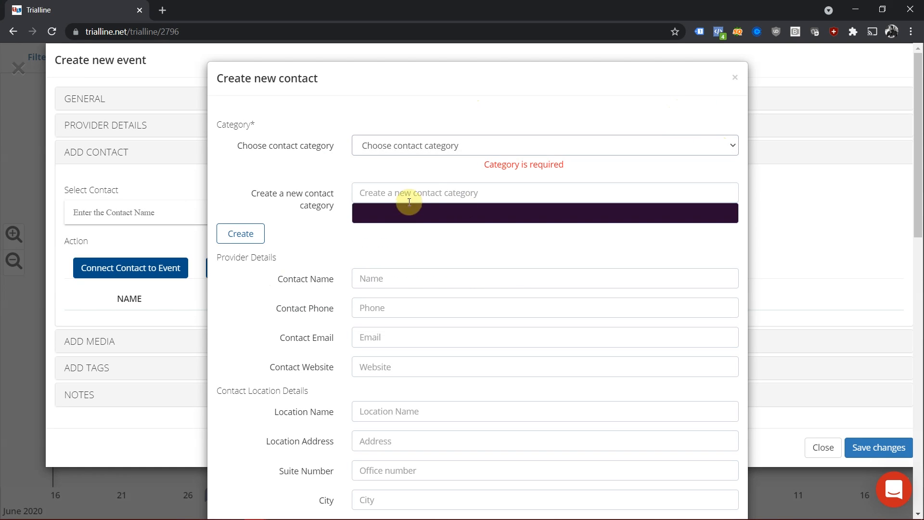
# Pick magenta (#d100ff) as the colour for a new contact category and try to create the category without a name.
pyautogui.moveTo(330, 201); pyautogui.dragTo(244, 184)
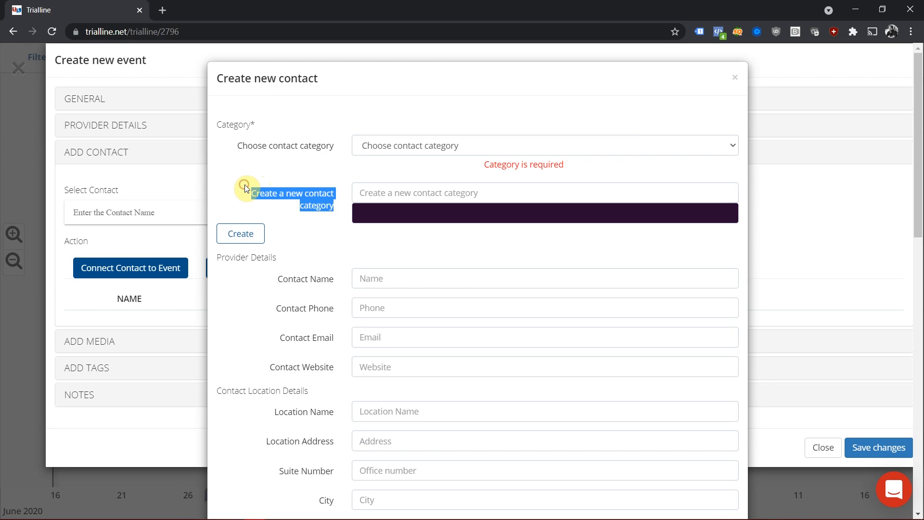
pyautogui.click(490, 213)
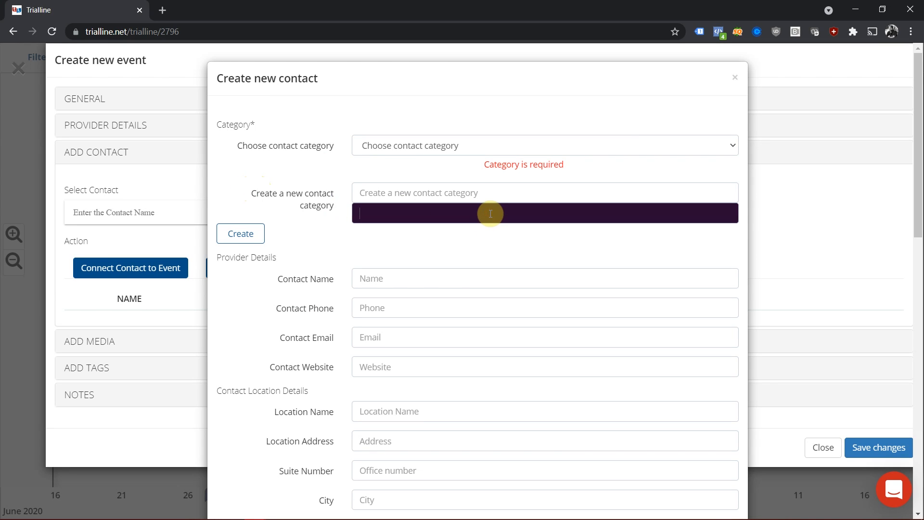
pyautogui.moveTo(365, 191); pyautogui.dragTo(364, 191)
pyautogui.click(447, 242)
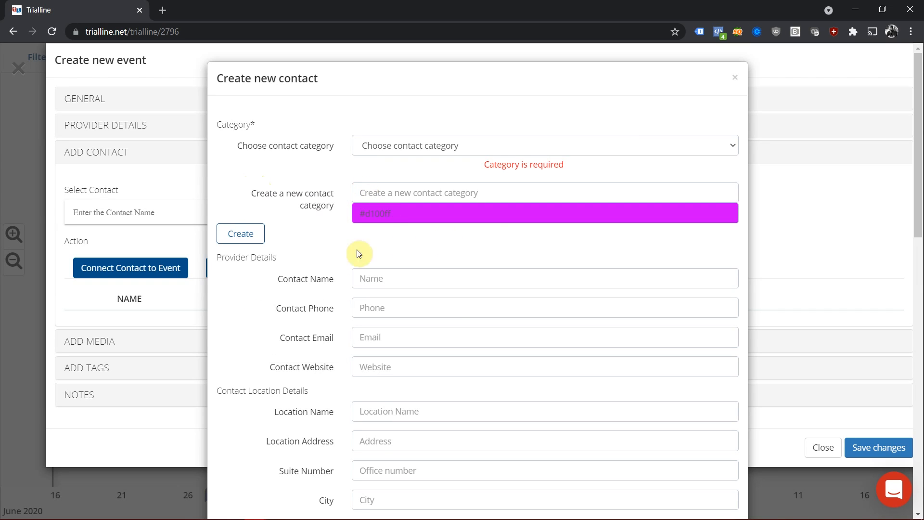
pyautogui.click(229, 237)
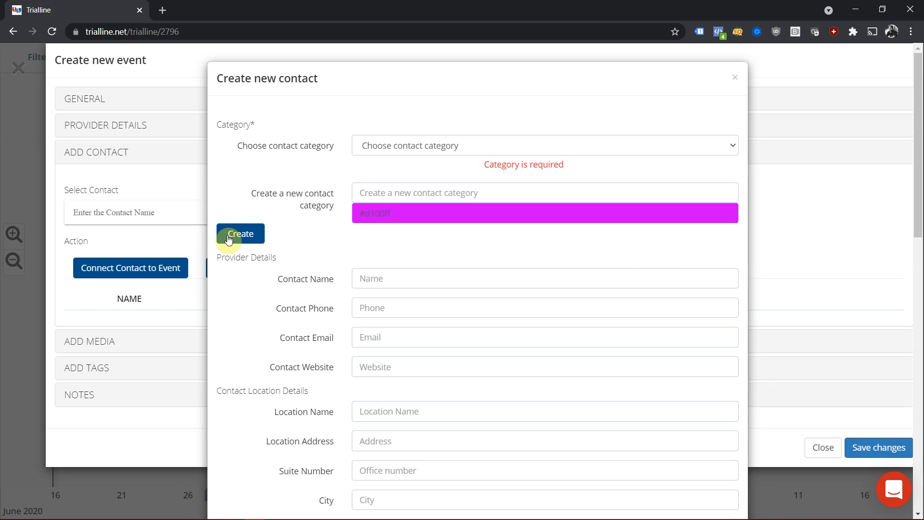
pyautogui.click(431, 243)
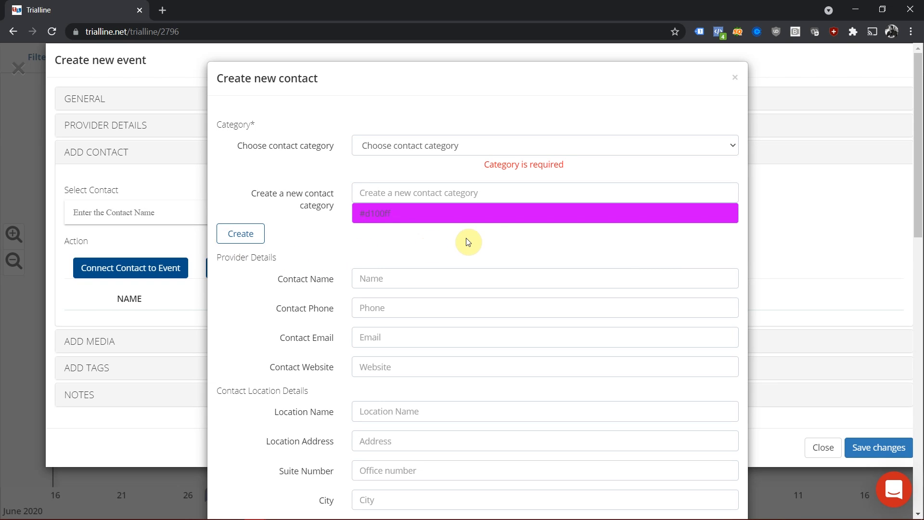
# Review the provider, location and notes fields in the rest of the new contact form.
pyautogui.scroll(-3, 469, 243)
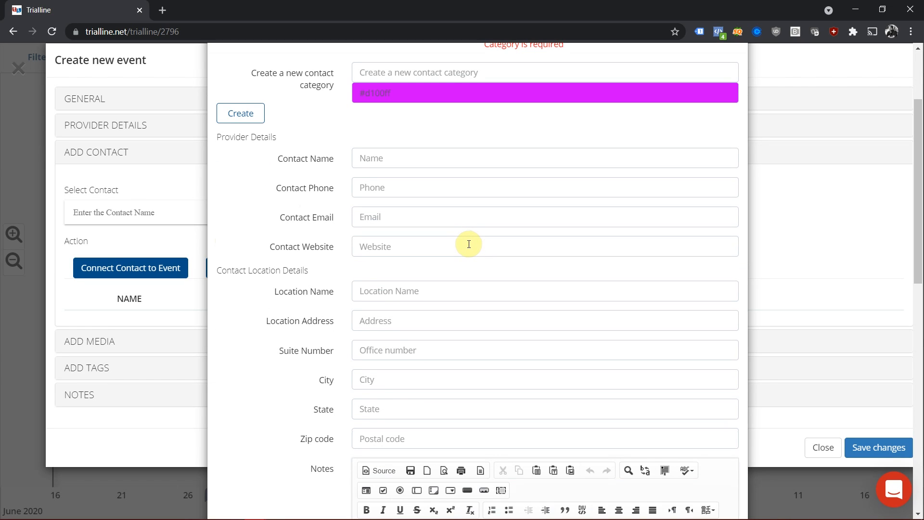
pyautogui.scroll(-10, 469, 244)
pyautogui.scroll(6, 470, 244)
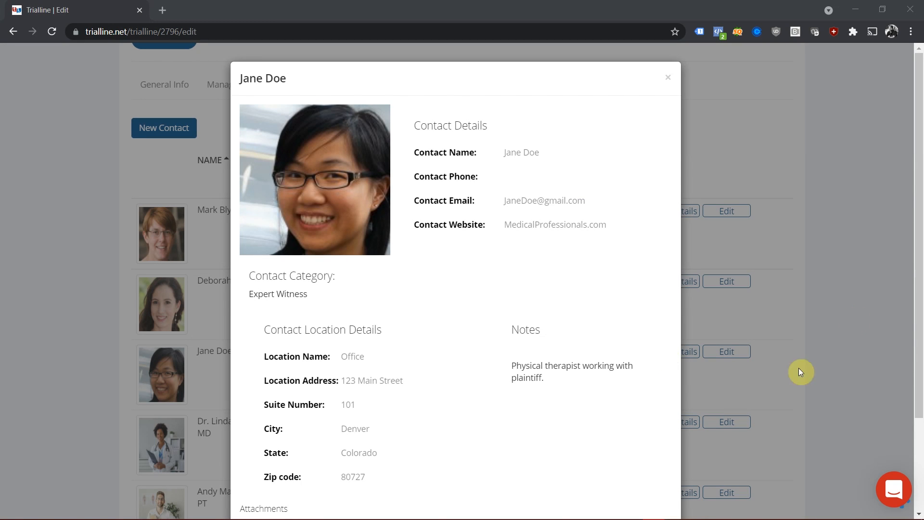
# Review the location details, notes and attached file in the physical therapist expert witness's contact details.
pyautogui.scroll(-3, 424, 291)
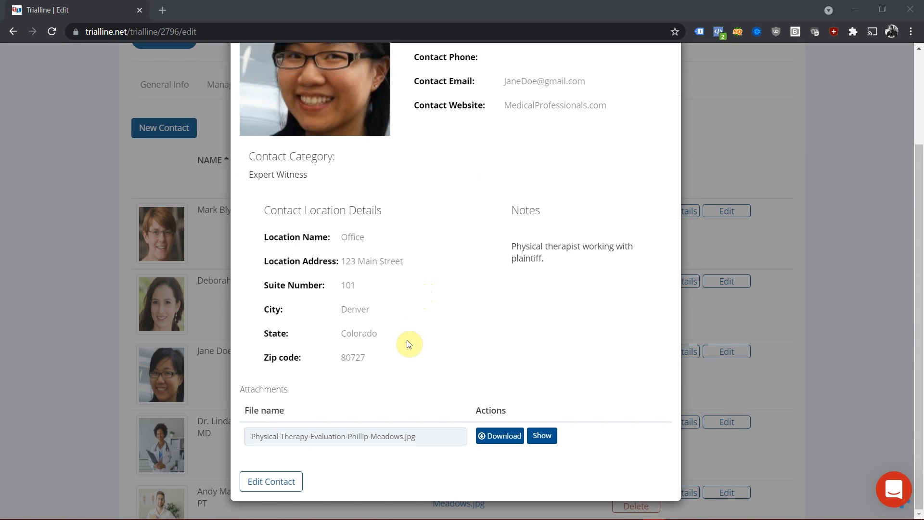
pyautogui.click(423, 438)
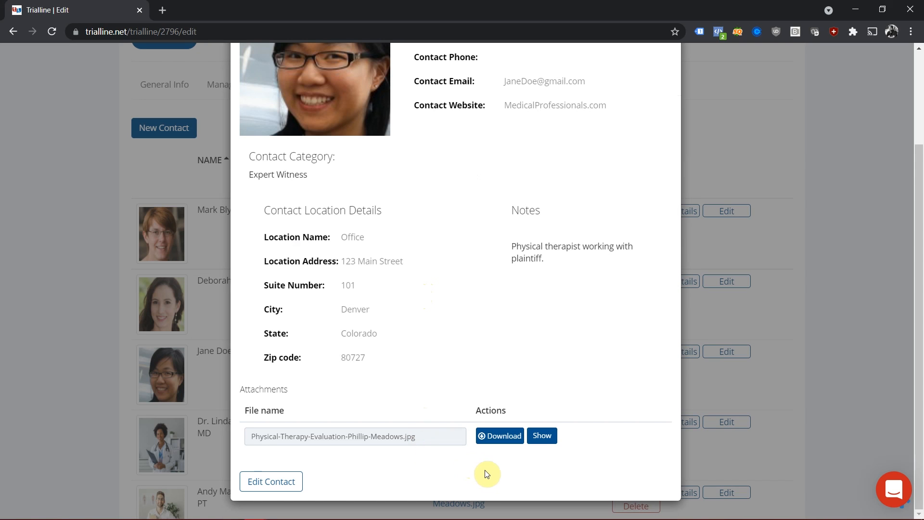
pyautogui.scroll(3, 404, 250)
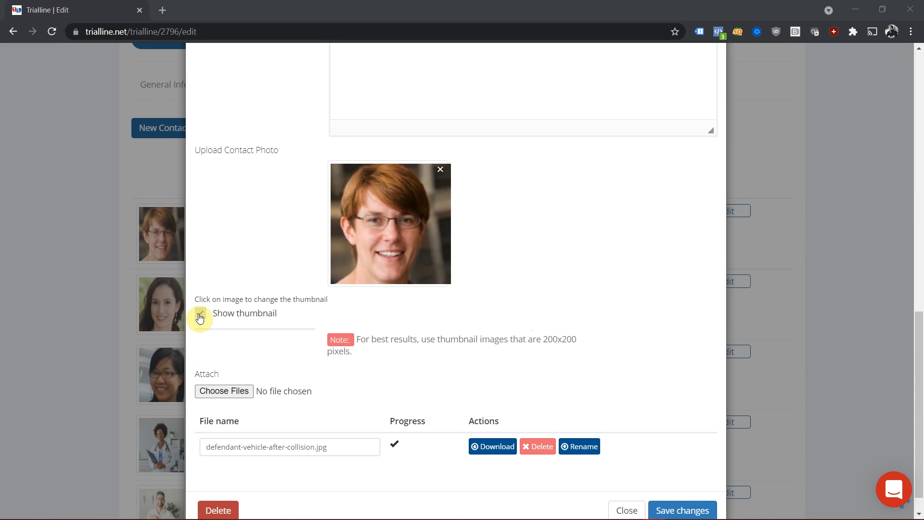
# Turn off the thumbnail for the defendant contact and apply Rename to its attachment defendant-vehicle-after-collision.jpg.
pyautogui.click(199, 315)
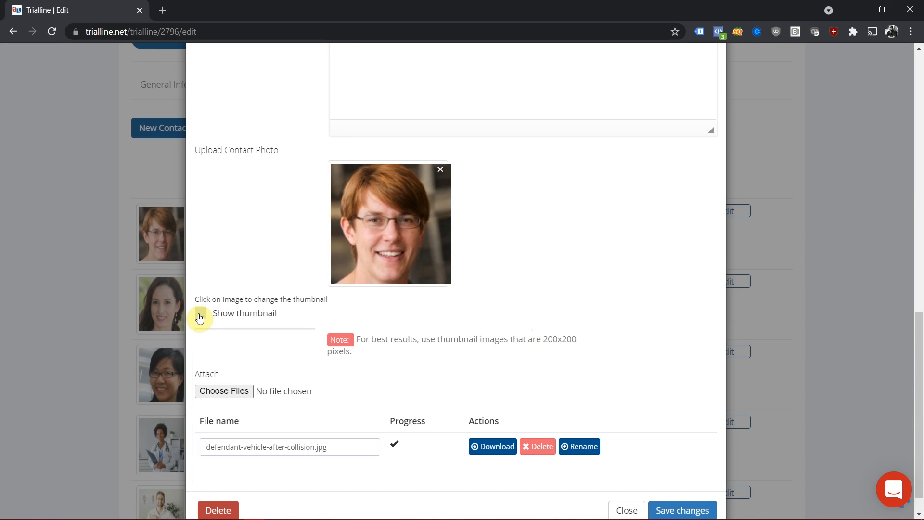
pyautogui.click(299, 444)
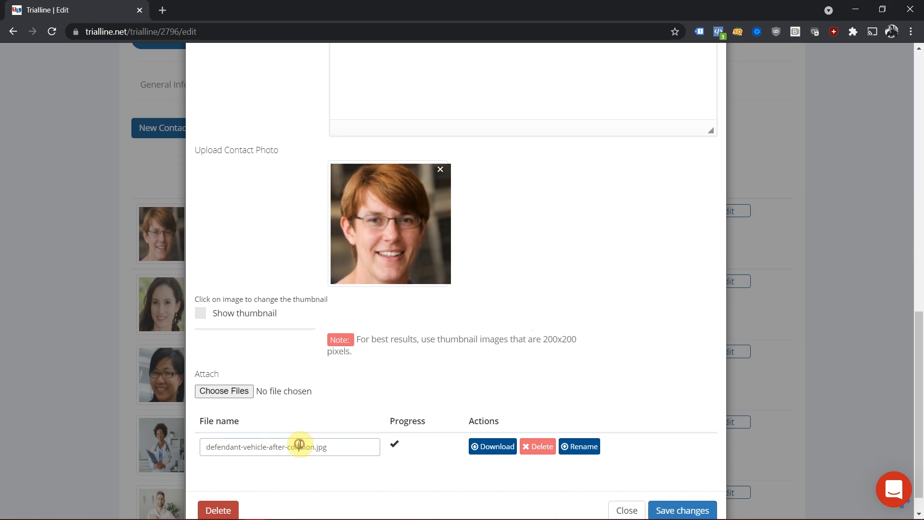
pyautogui.moveTo(309, 444); pyautogui.dragTo(184, 454)
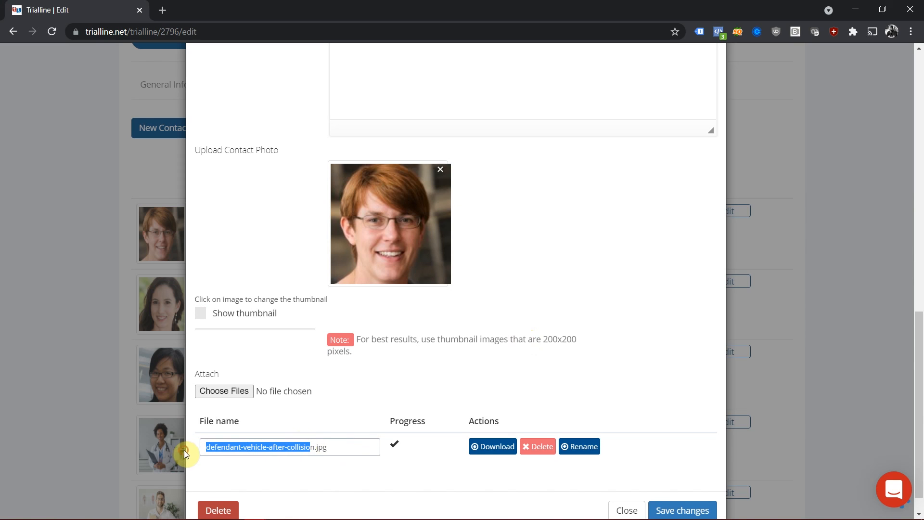
pyautogui.click(587, 452)
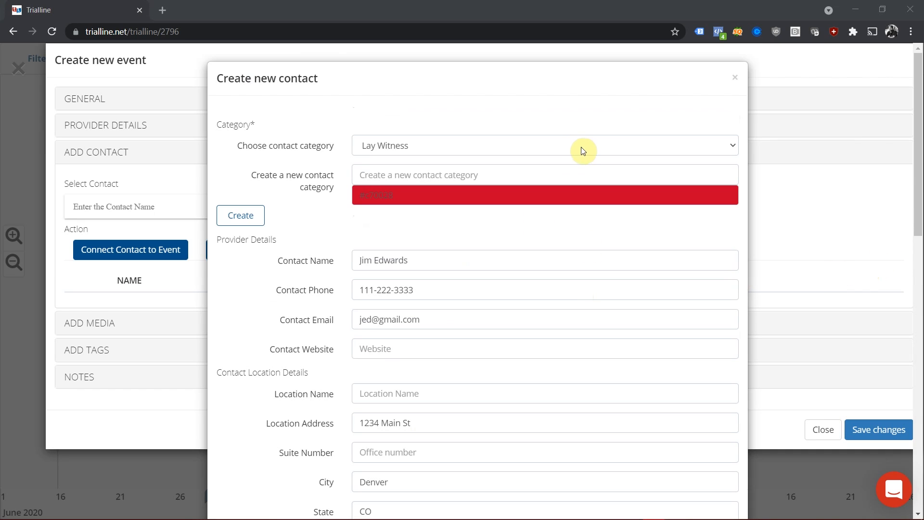
# Create the Lay Witness contact from the filled-in form with its photo and Witness-Statement.jpg attachment, and close the new event form.
pyautogui.scroll(-7, 583, 151)
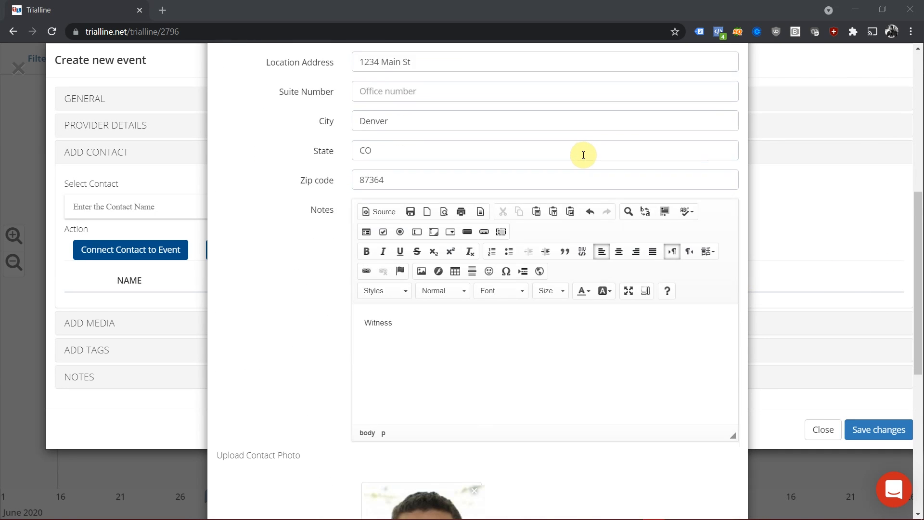
pyautogui.scroll(-7, 583, 155)
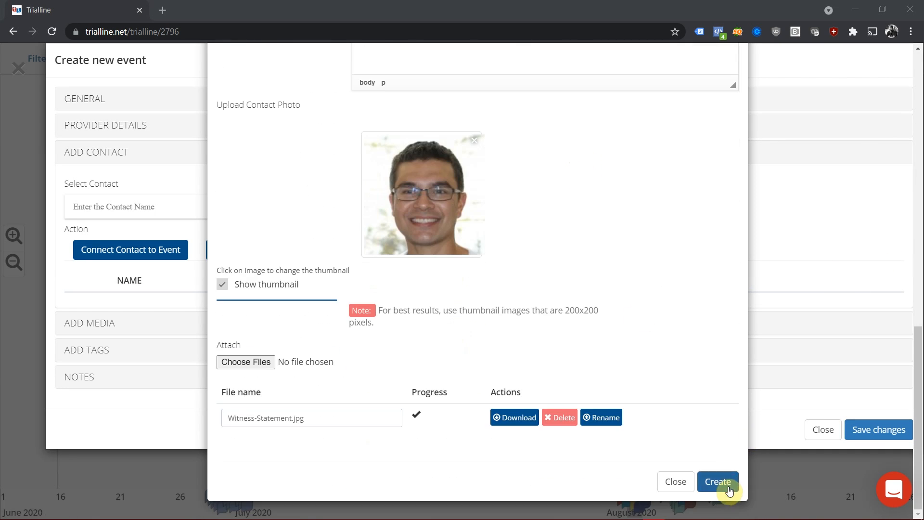
pyautogui.click(726, 490)
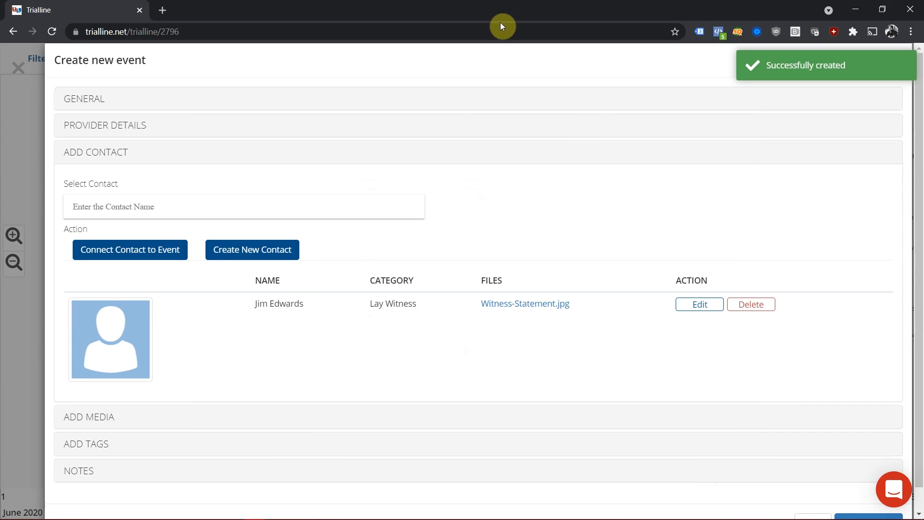
pyautogui.click(419, 155)
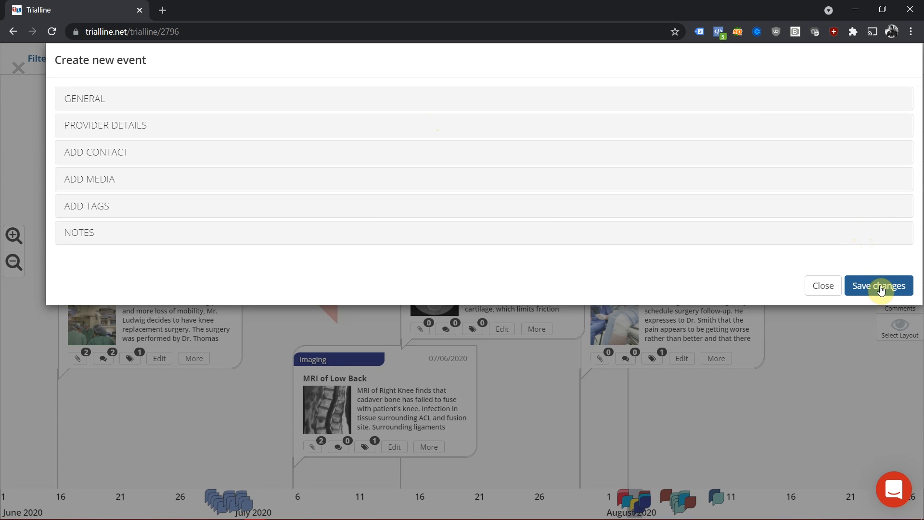
pyautogui.click(823, 285)
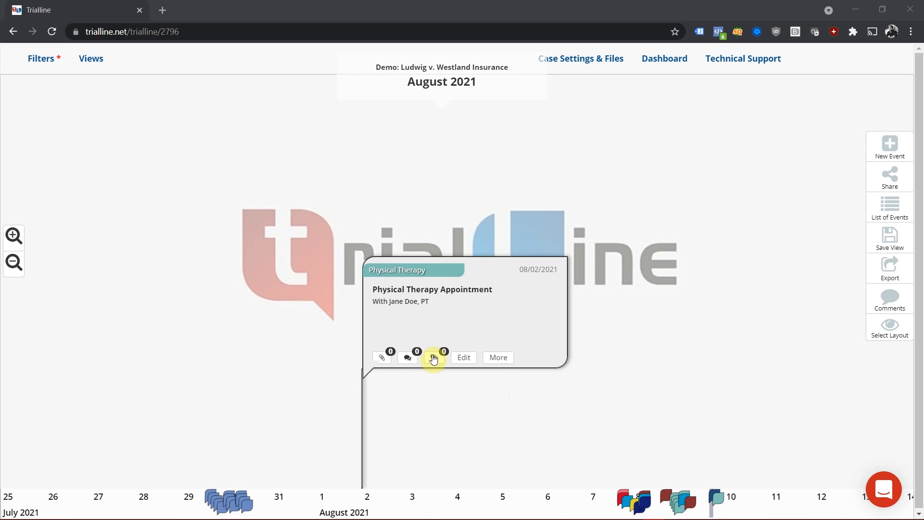
# Open the Physical Therapy Appointment event's full view and show the contact details of its connected expert witness.
pyautogui.click(500, 358)
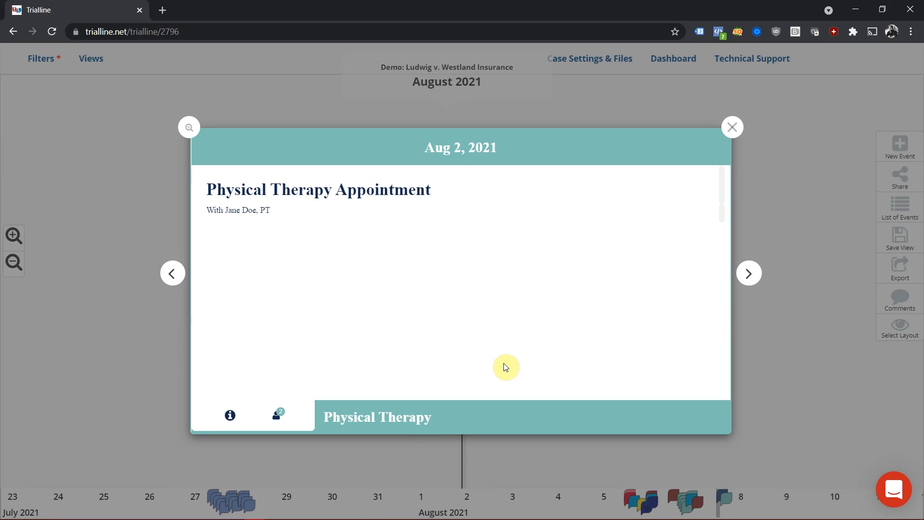
pyautogui.click(277, 419)
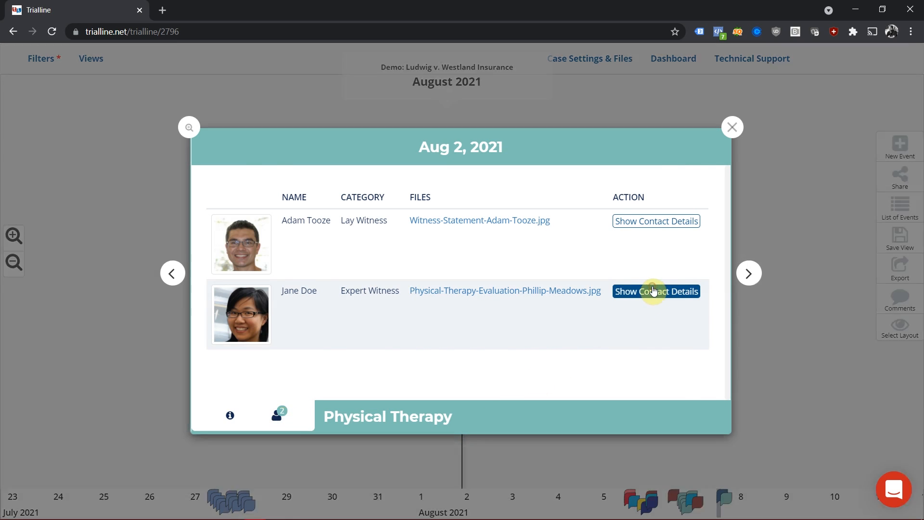
pyautogui.click(653, 291)
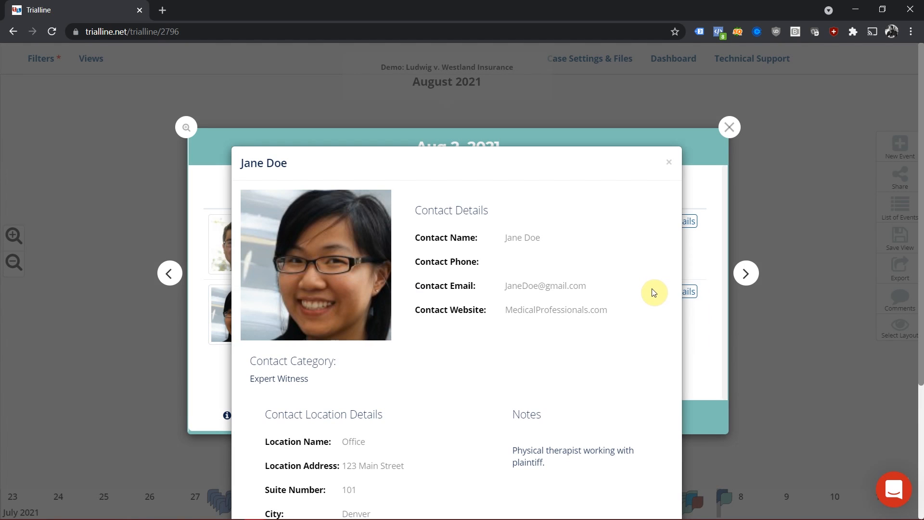
# Review the expert witness's location details, notes and attachment in the contact details, and close them.
pyautogui.scroll(-4, 628, 284)
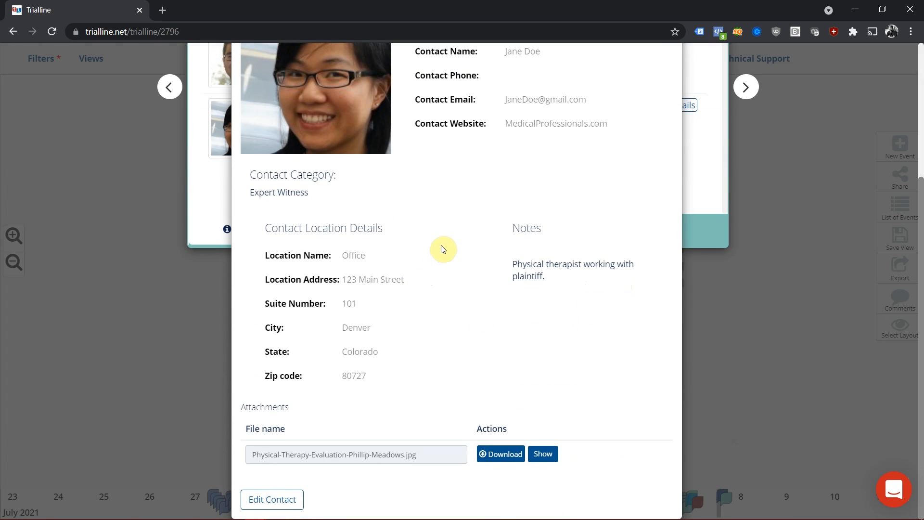
pyautogui.scroll(4, 443, 248)
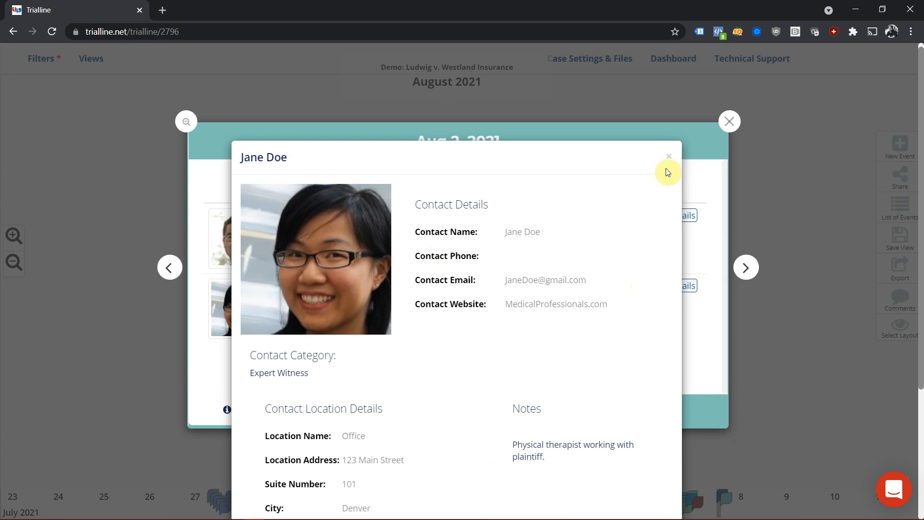
pyautogui.click(669, 159)
# Preview the lay witness's attached witness statement form from the event's contacts, read through it and close the preview.
pyautogui.moveTo(495, 226)
pyautogui.click(495, 224)
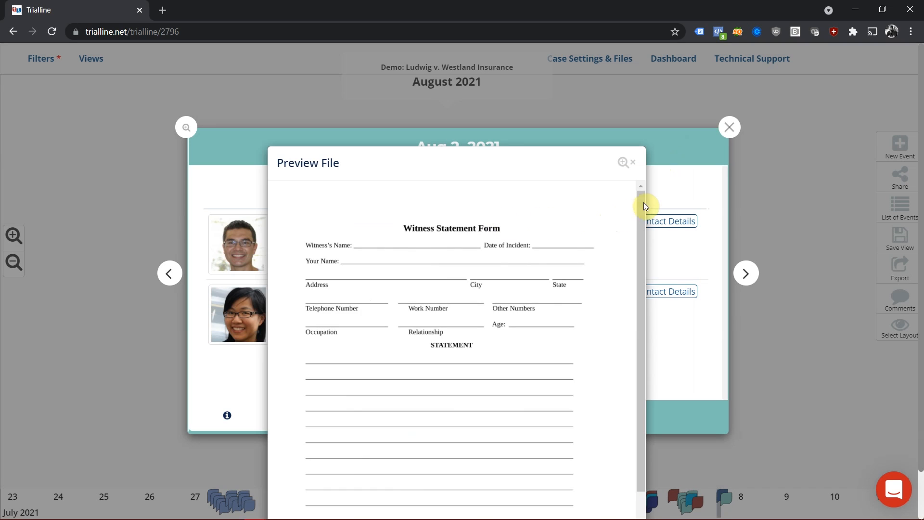
pyautogui.moveTo(643, 203); pyautogui.dragTo(634, 221)
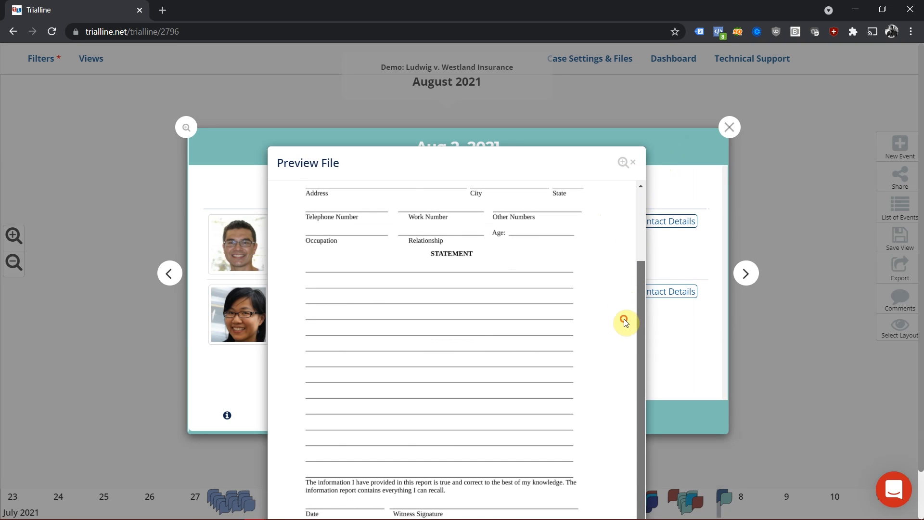
pyautogui.click(633, 163)
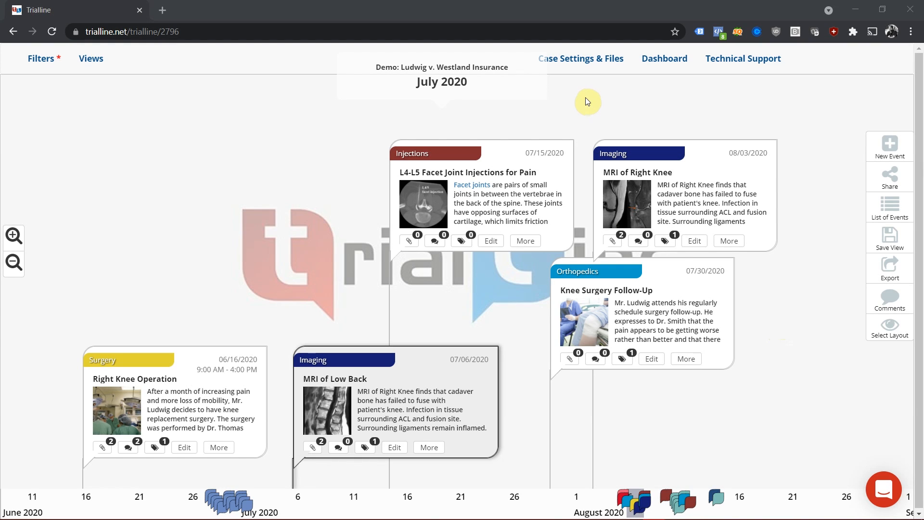
# Review the Case Contacts list in the case settings and view the contact details of the first expert witness.
pyautogui.click(593, 63)
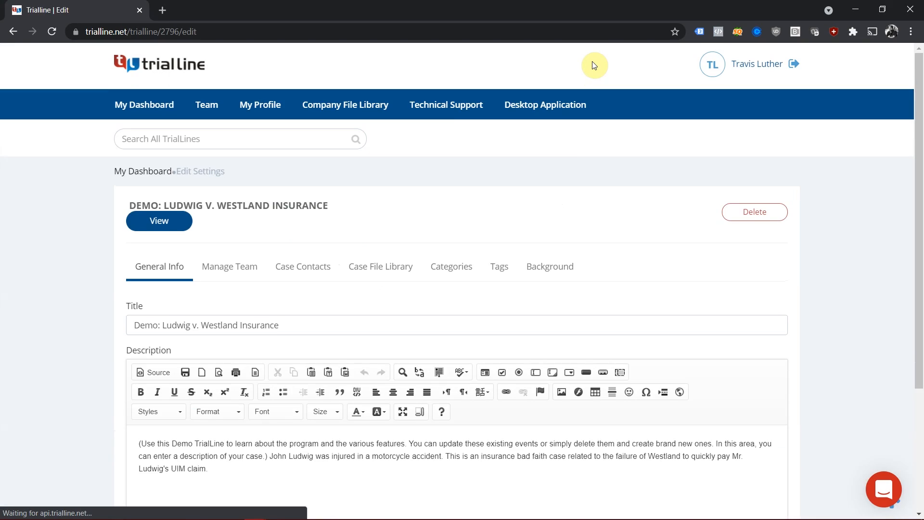
pyautogui.click(300, 276)
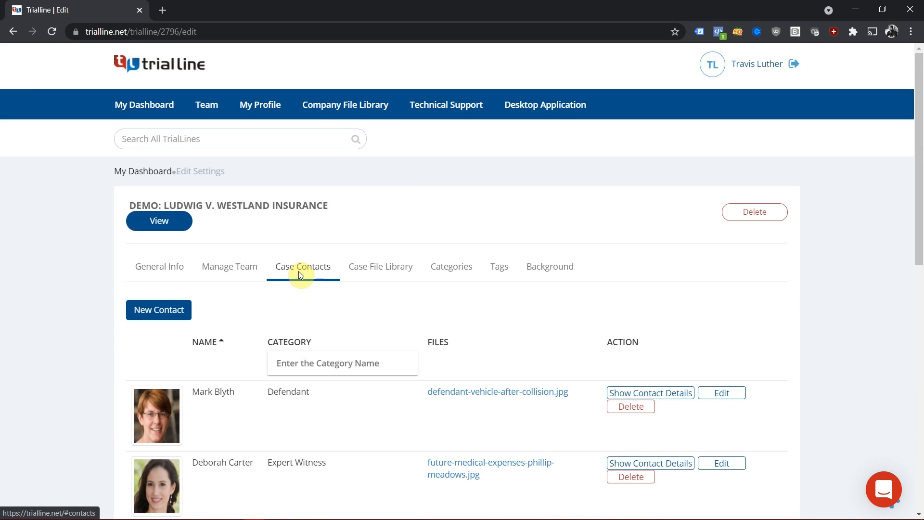
pyautogui.scroll(-3, 38, 267)
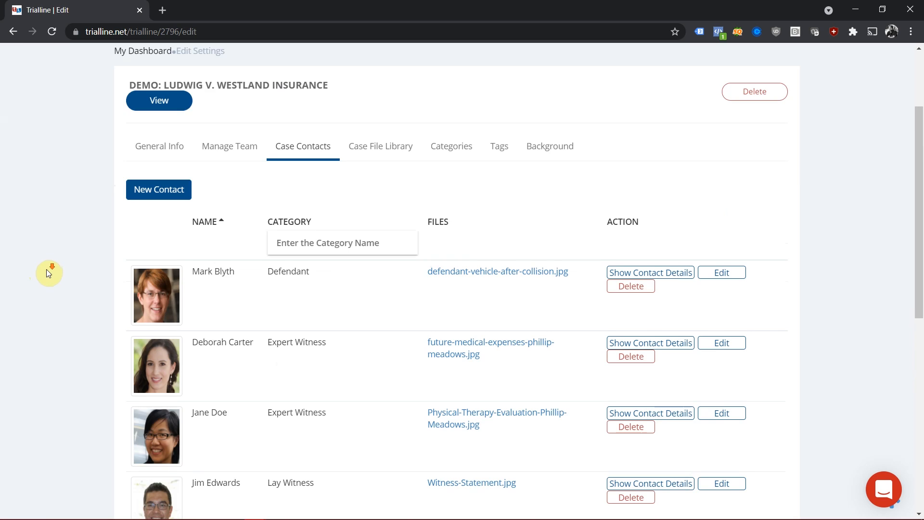
pyautogui.scroll(-6, 47, 273)
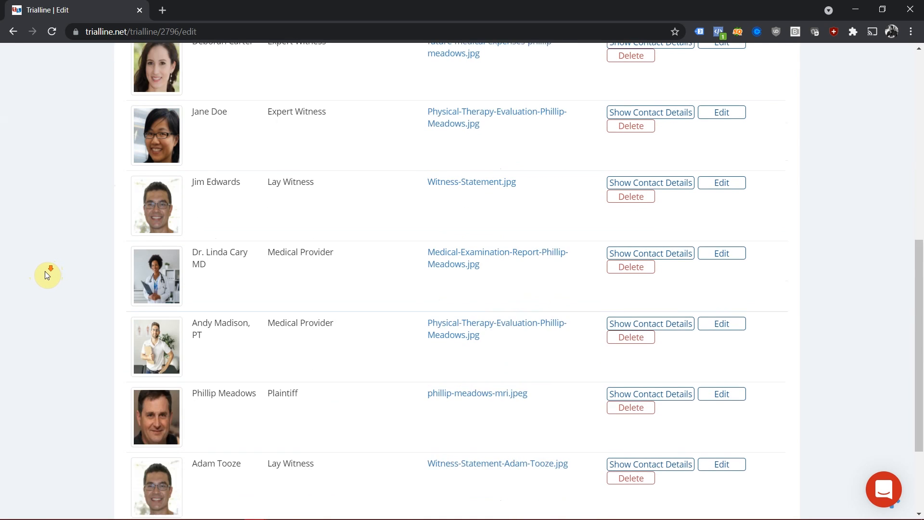
pyautogui.scroll(-2, 47, 272)
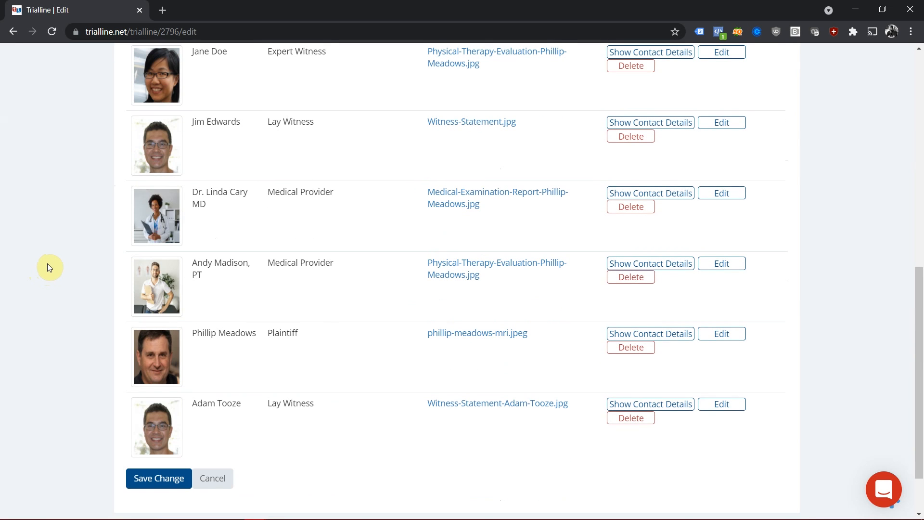
pyautogui.scroll(2, 46, 264)
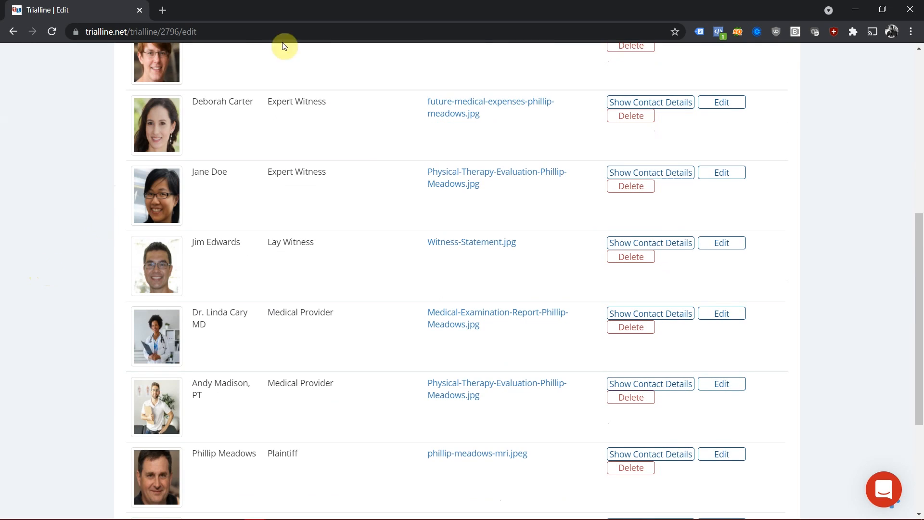
pyautogui.click(651, 102)
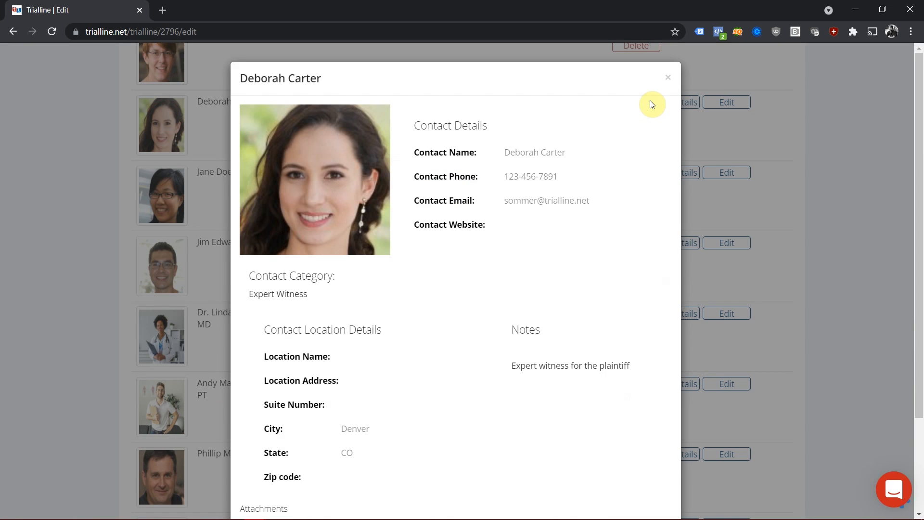
pyautogui.click(668, 78)
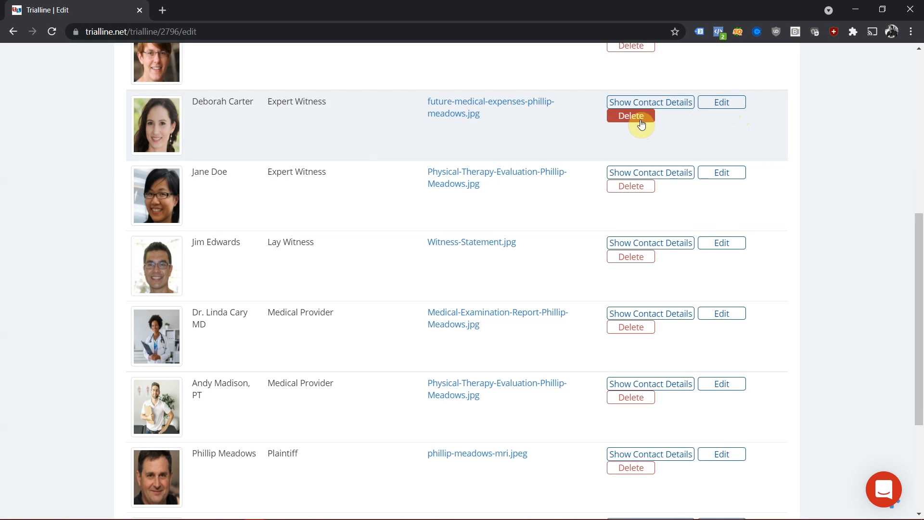
# Filter the case contacts by the Defendant category, replace it with Expert Witness, and open the first expert witness's attached file.
pyautogui.scroll(5, 419, 143)
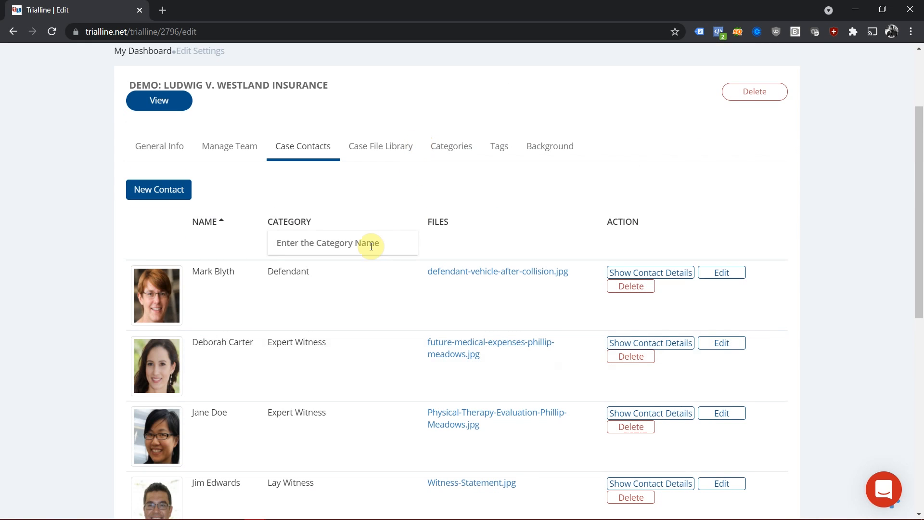
pyautogui.click(371, 246)
pyautogui.click(330, 273)
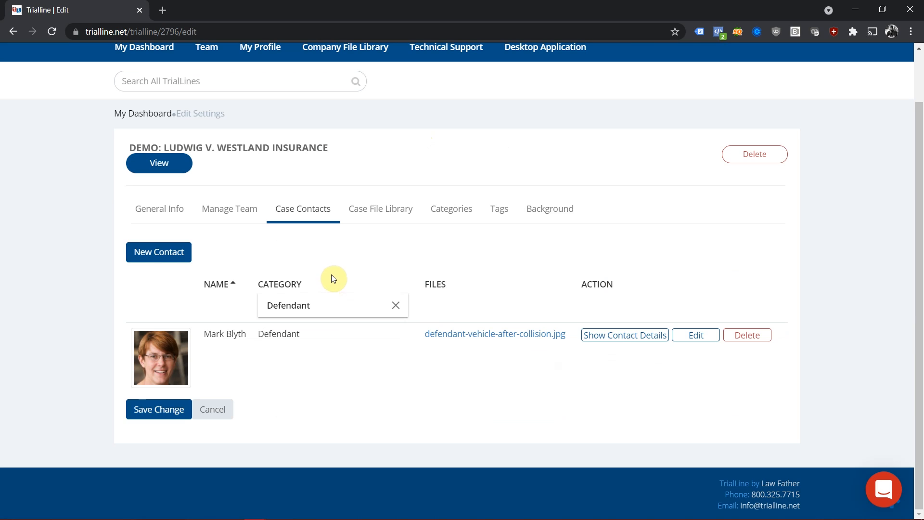
pyautogui.click(320, 303)
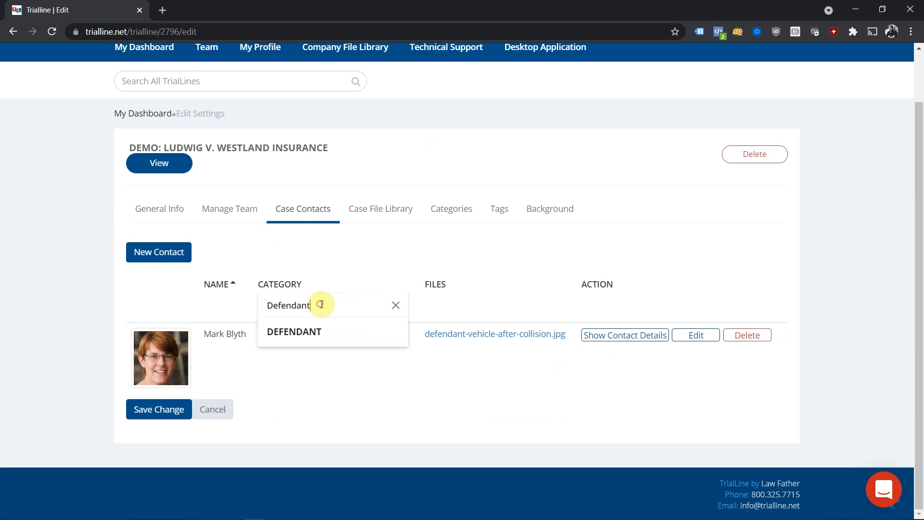
pyautogui.click(395, 305)
pyautogui.click(333, 366)
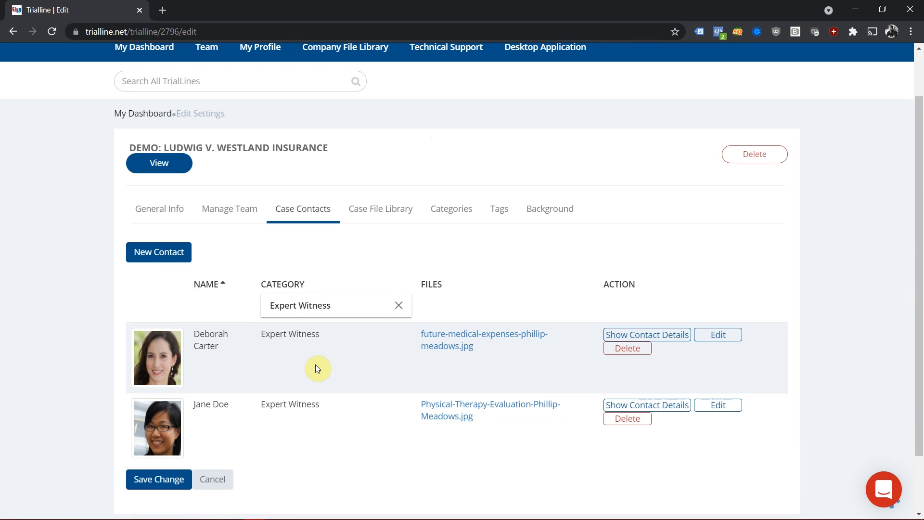
pyautogui.click(448, 343)
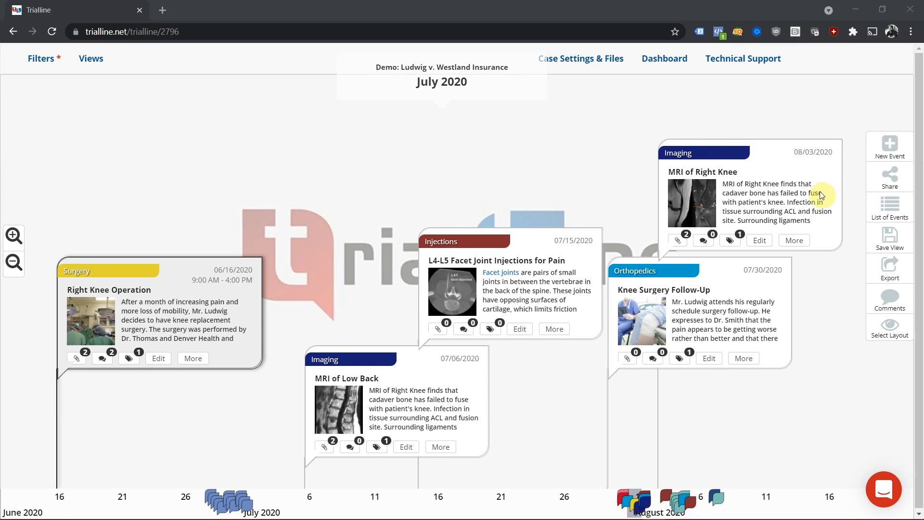
# Export the case timeline as XLSX with all export columns selected, including Contacts.
pyautogui.click(892, 273)
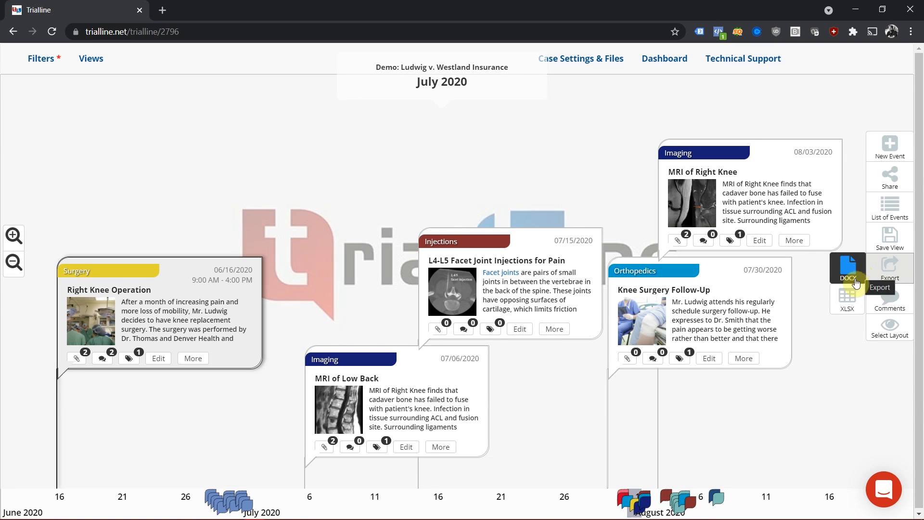
pyautogui.click(843, 301)
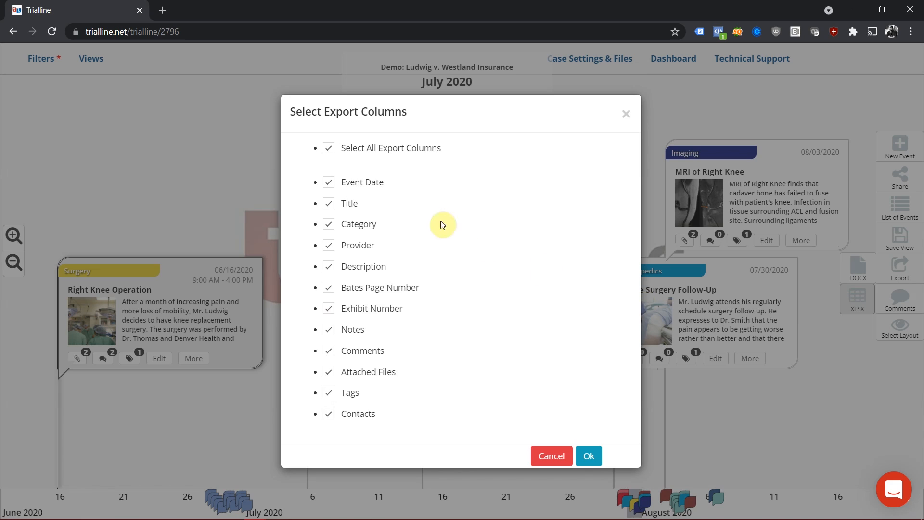
pyautogui.click(329, 182)
pyautogui.click(327, 203)
pyautogui.click(328, 183)
pyautogui.click(328, 202)
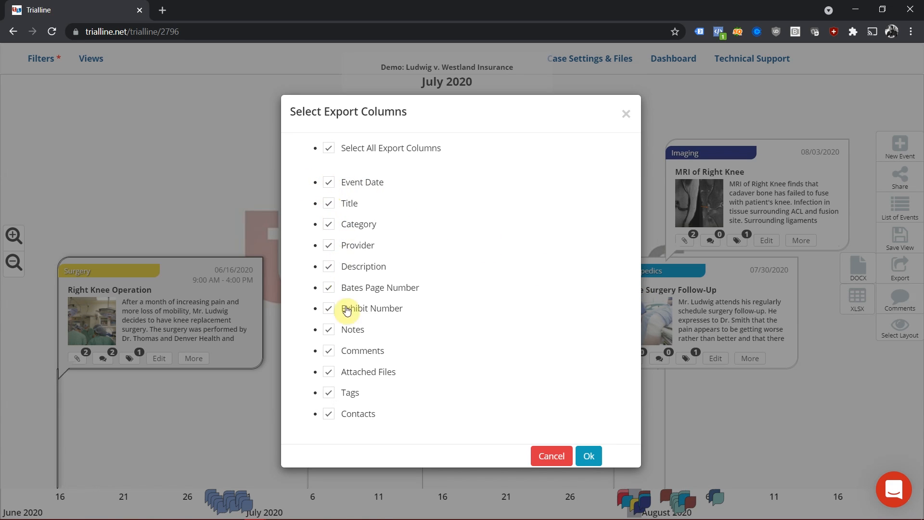
pyautogui.click(329, 414)
pyautogui.click(328, 417)
pyautogui.click(585, 457)
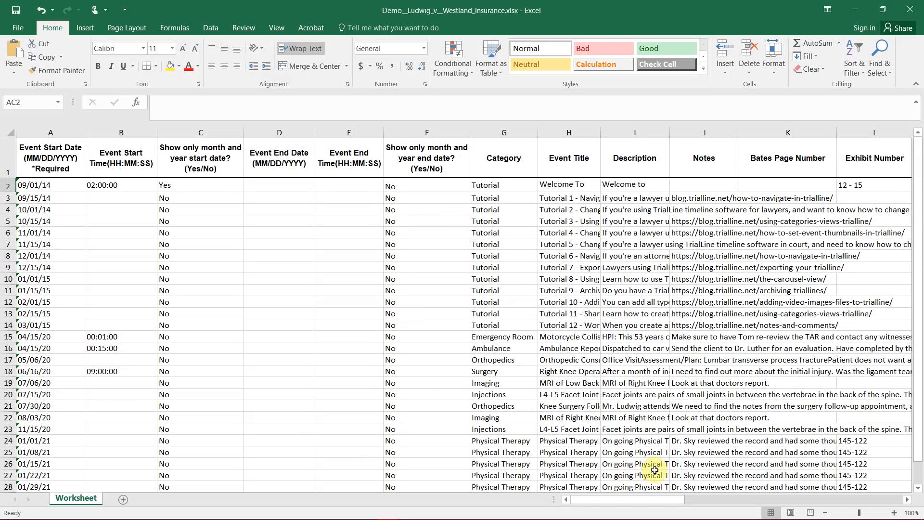
# Examine the Contacts column in the exported Demo__Ludwig_v__Westland_Insurance.xlsx workbook in Excel.
pyautogui.moveTo(660, 499); pyautogui.dragTo(750, 506)
pyautogui.click(561, 135)
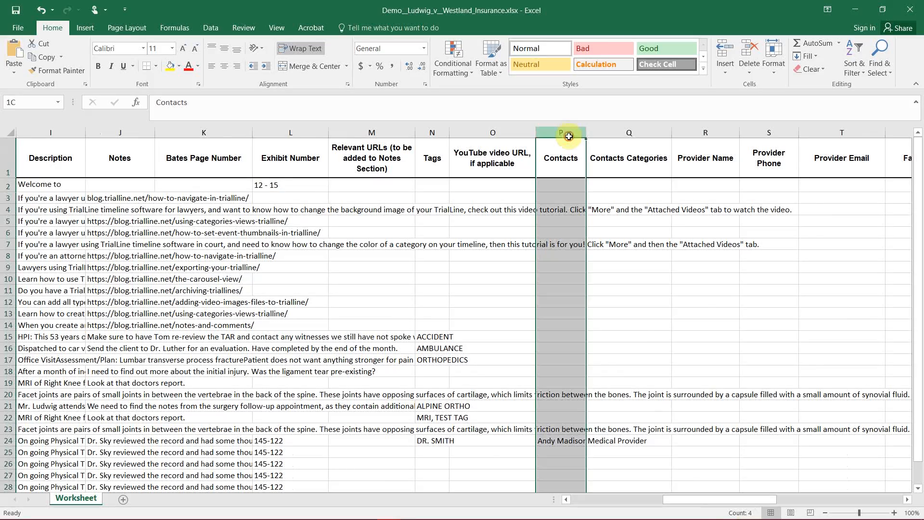
pyautogui.scroll(-8, 567, 301)
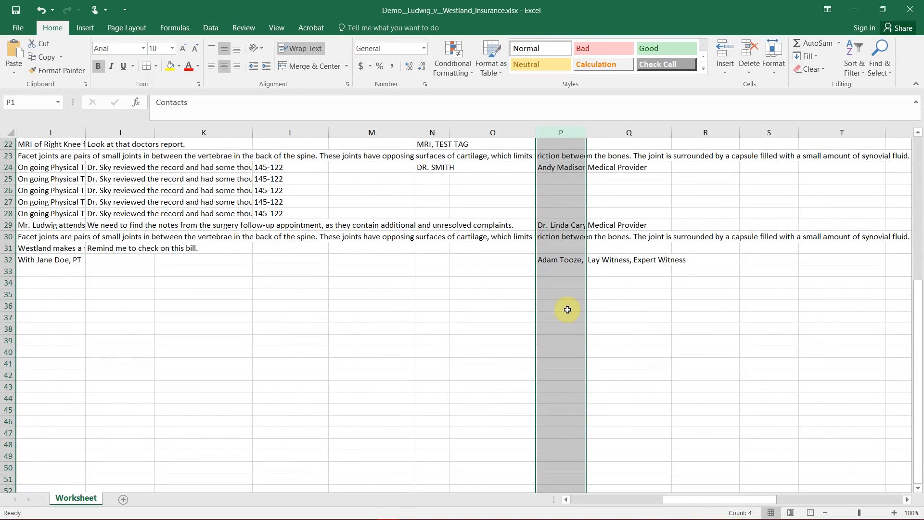
pyautogui.scroll(8, 563, 309)
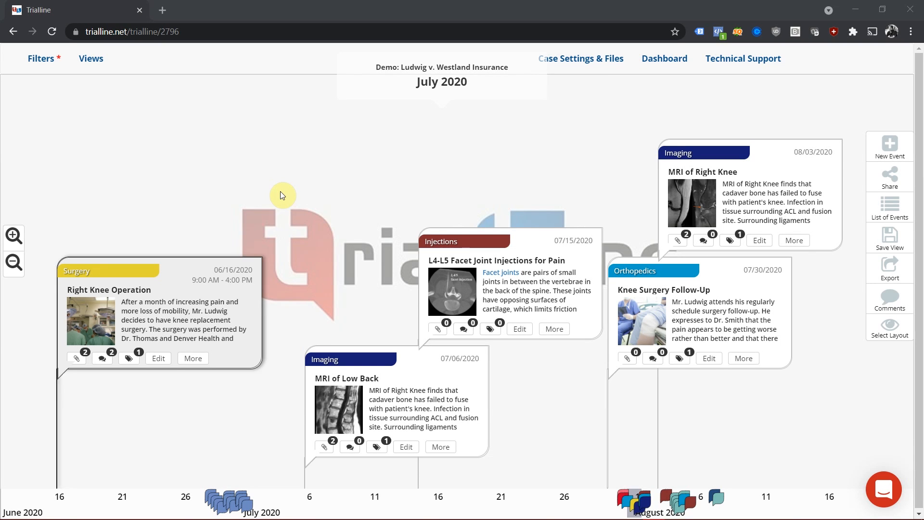
# Deselect all timeline filters and list the available Contact Categories filter options.
pyautogui.click(39, 58)
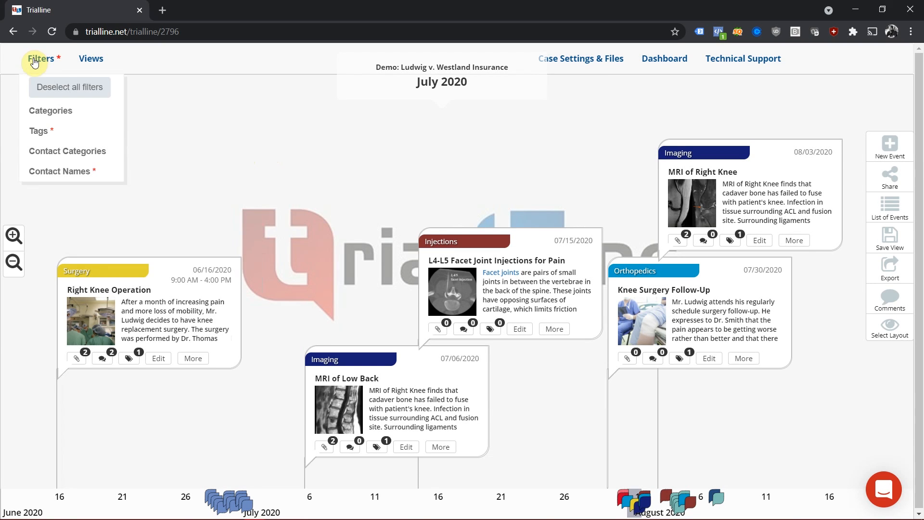
pyautogui.click(57, 111)
pyautogui.click(85, 87)
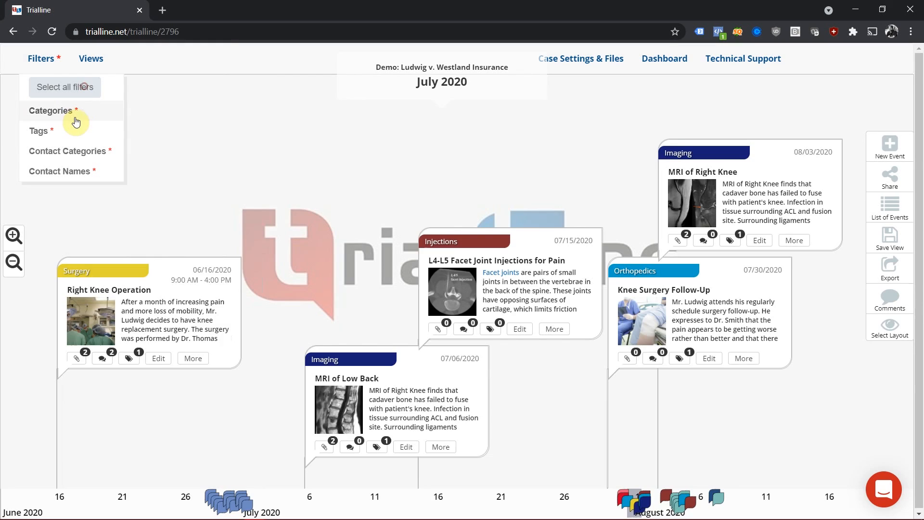
pyautogui.click(76, 150)
pyautogui.click(79, 174)
pyautogui.click(91, 151)
pyautogui.click(91, 173)
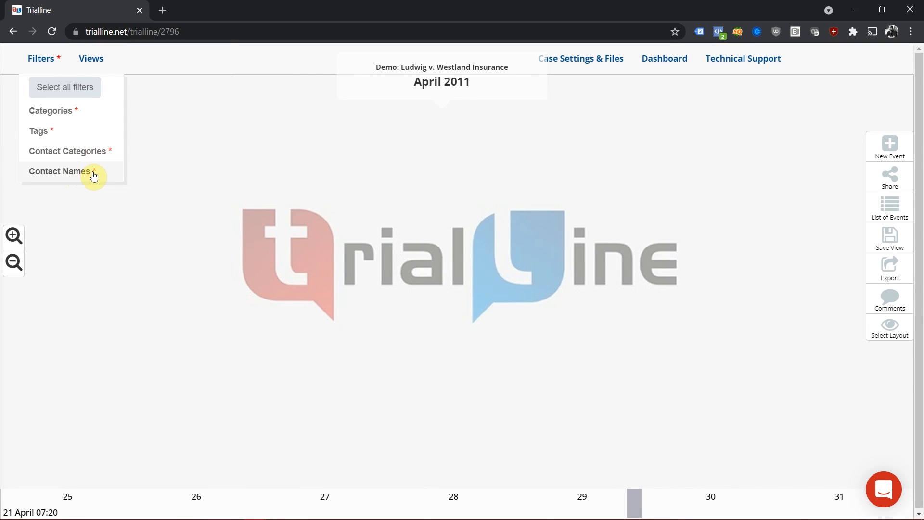
pyautogui.click(100, 153)
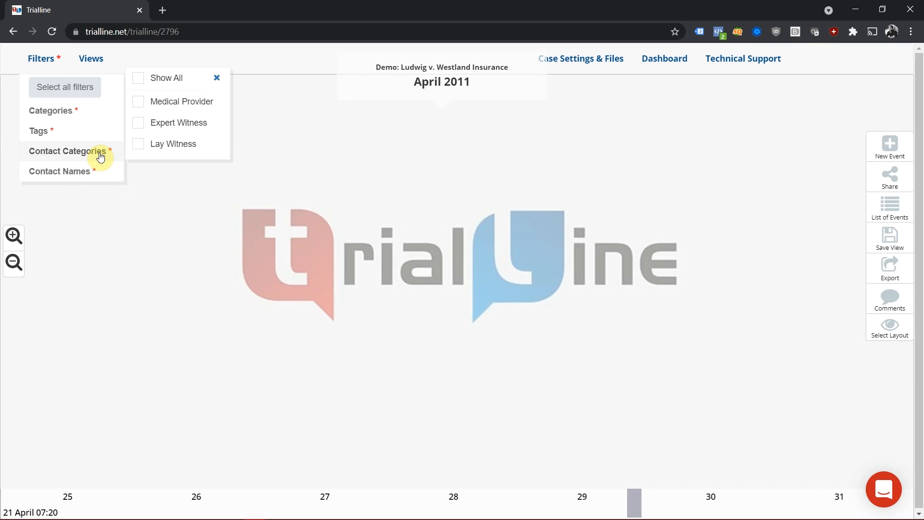
# Filter the timeline by contact name to the events of the physician medical provider and the defendant.
pyautogui.click(87, 172)
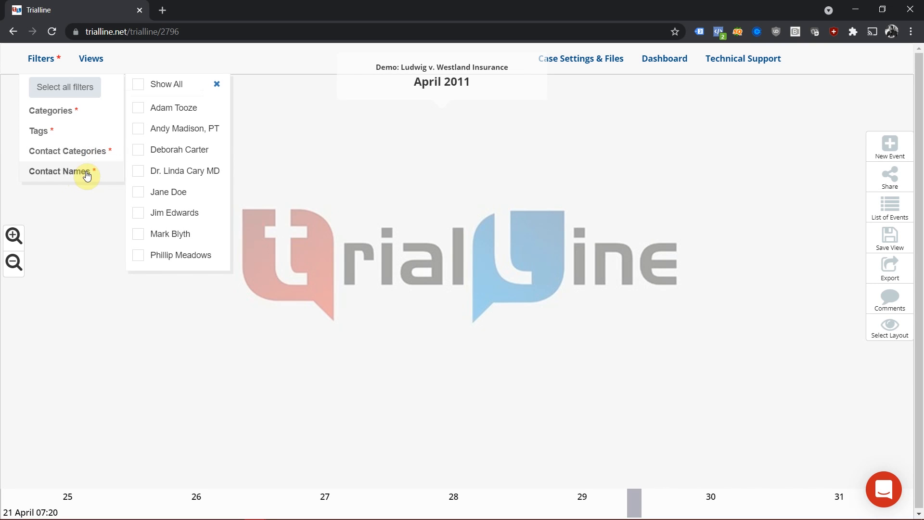
pyautogui.click(139, 173)
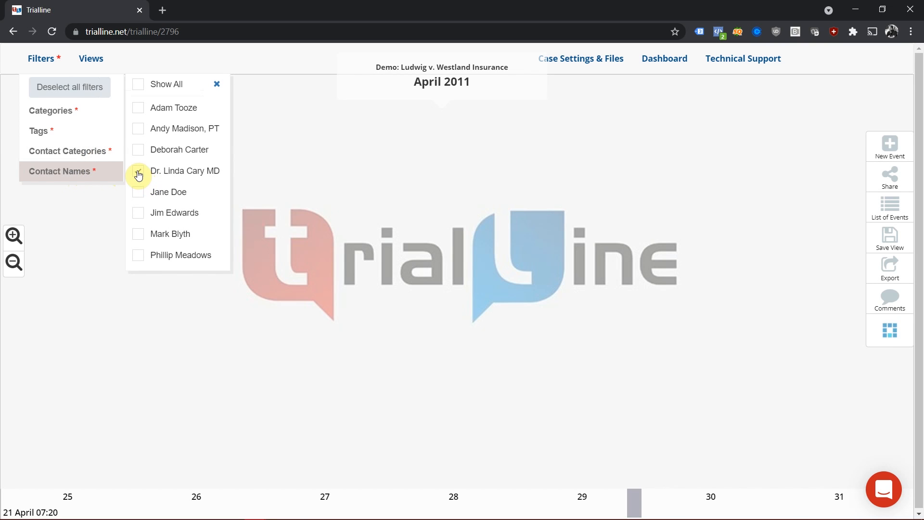
pyautogui.doubleClick(138, 216)
pyautogui.doubleClick(137, 233)
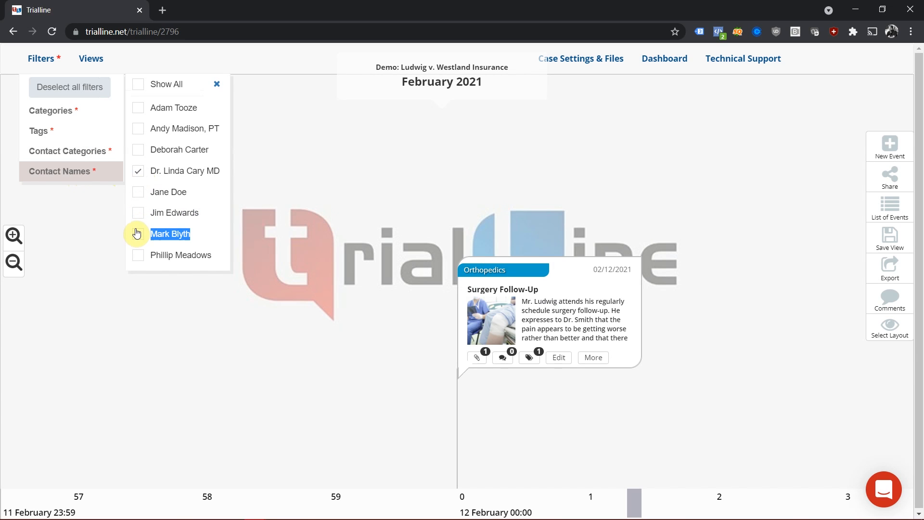
pyautogui.click(137, 233)
pyautogui.scroll(-3, 600, 205)
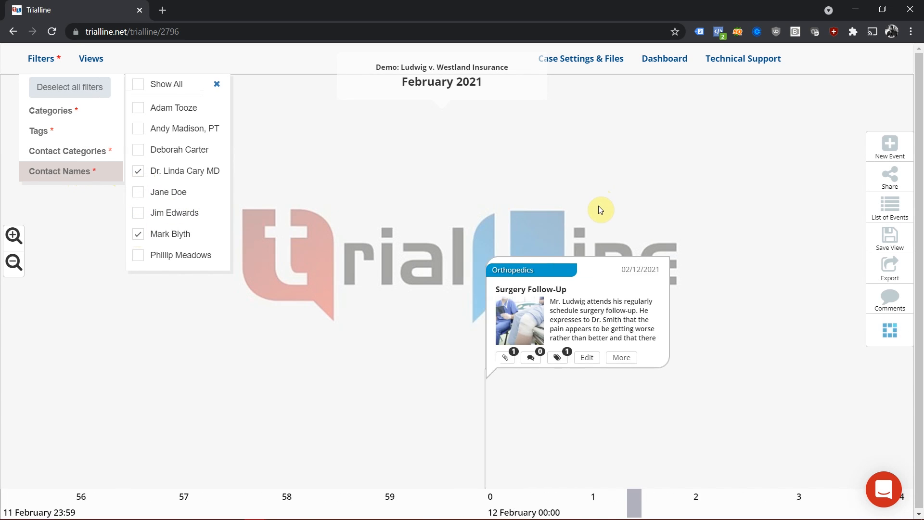
# Add the Physical Therapy Appointment's lay witness to the contact name filter, show the matching events together and close the filter list.
pyautogui.click(138, 108)
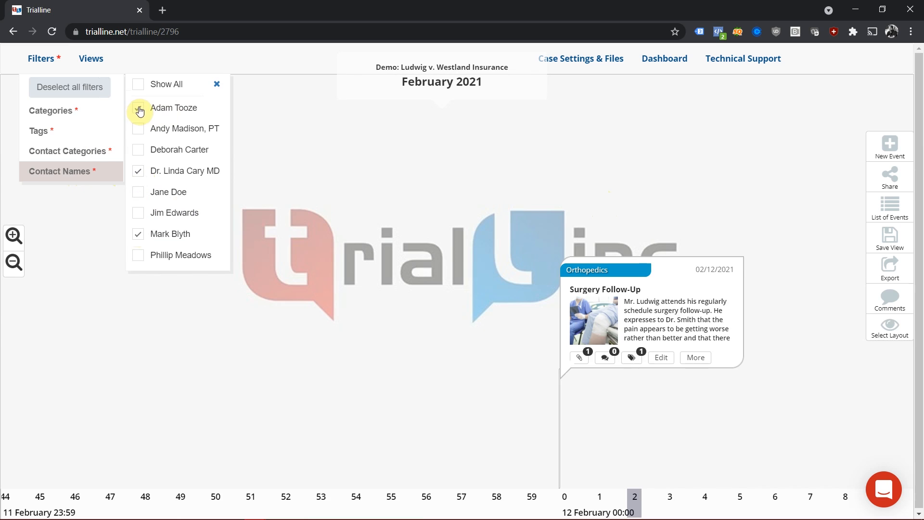
pyautogui.scroll(-8, 481, 234)
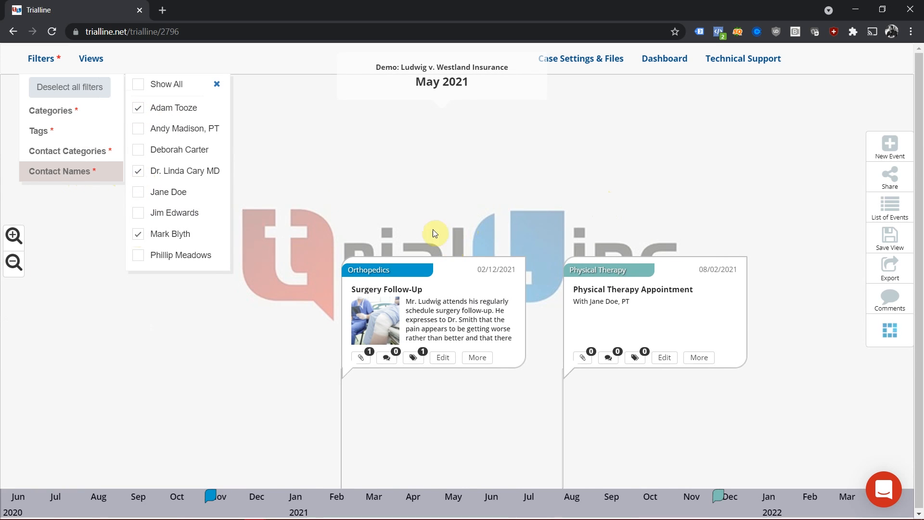
pyautogui.click(216, 84)
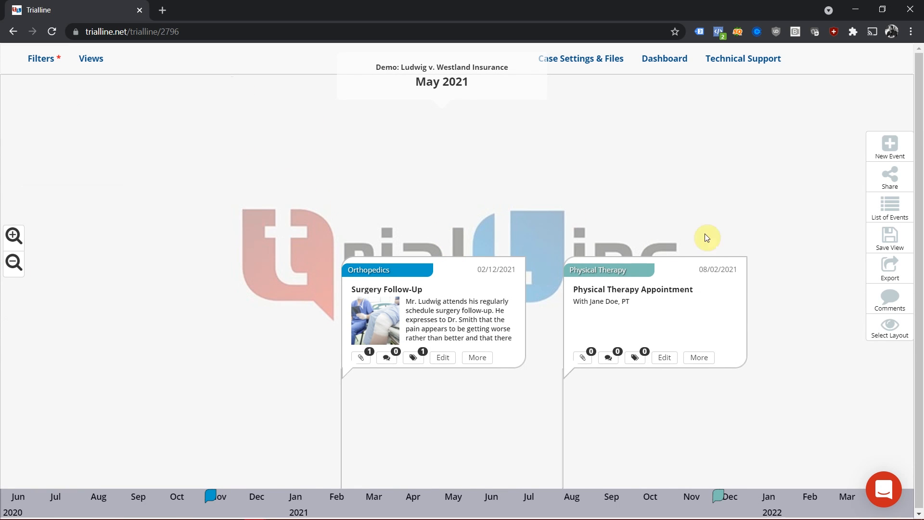